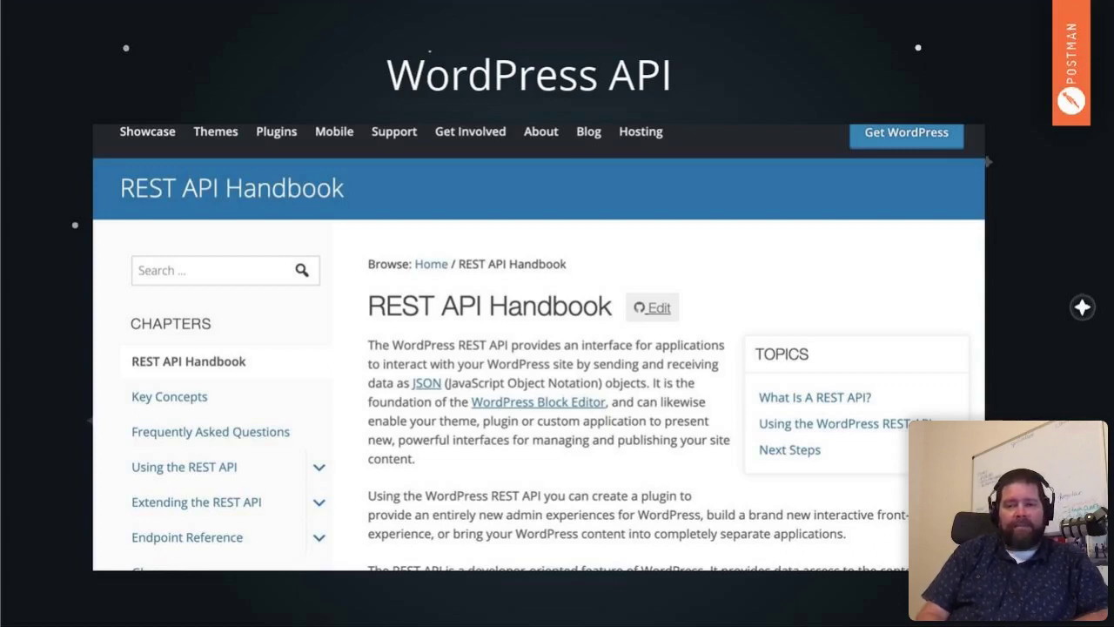
Step: Leave the slide presentation and open postman.com in a new Chrome tab
{"action": "key", "text": "Right"}
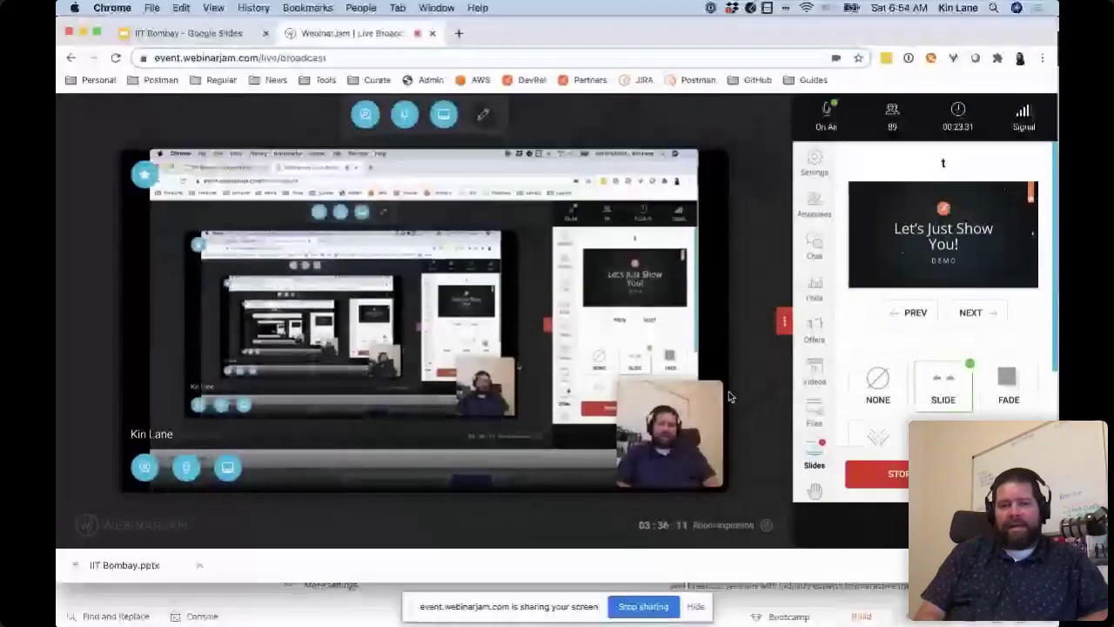
{"action": "left_click", "coordinate": [224, 35]}
{"action": "key", "text": "super+Tab"}
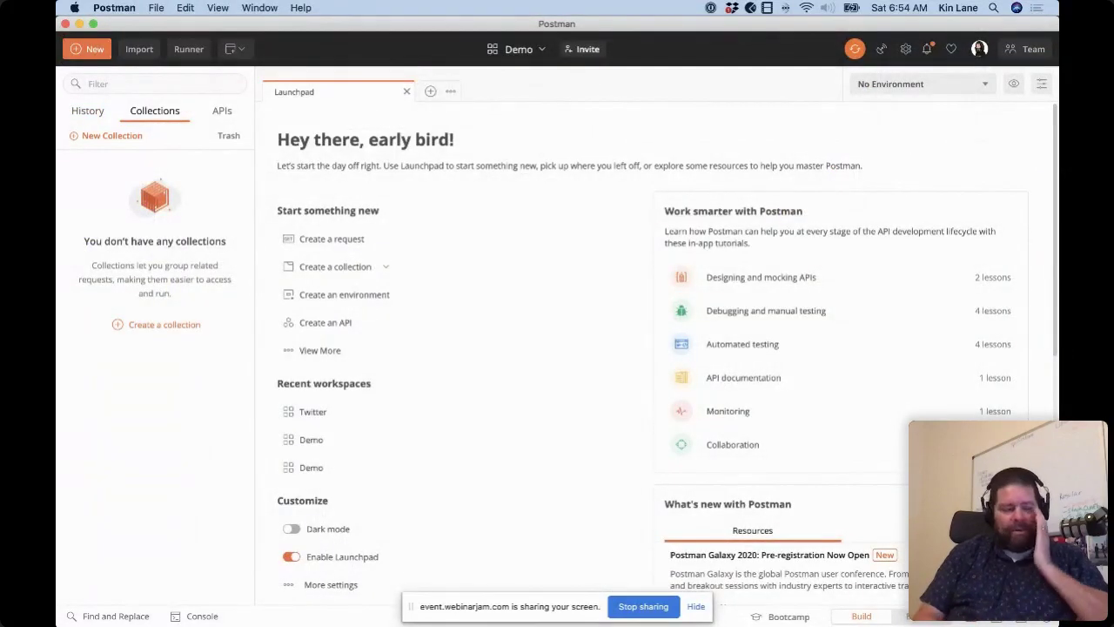
{"action": "key", "text": "super+Tab"}
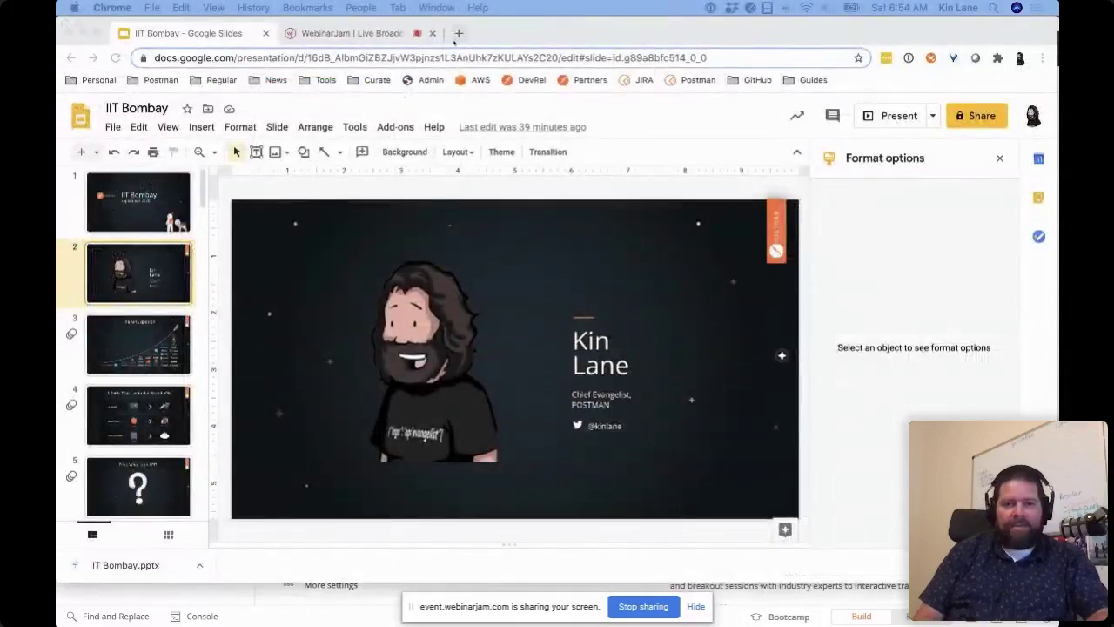
{"action": "left_click", "coordinate": [459, 33]}
{"action": "type", "text": "postman.com"}
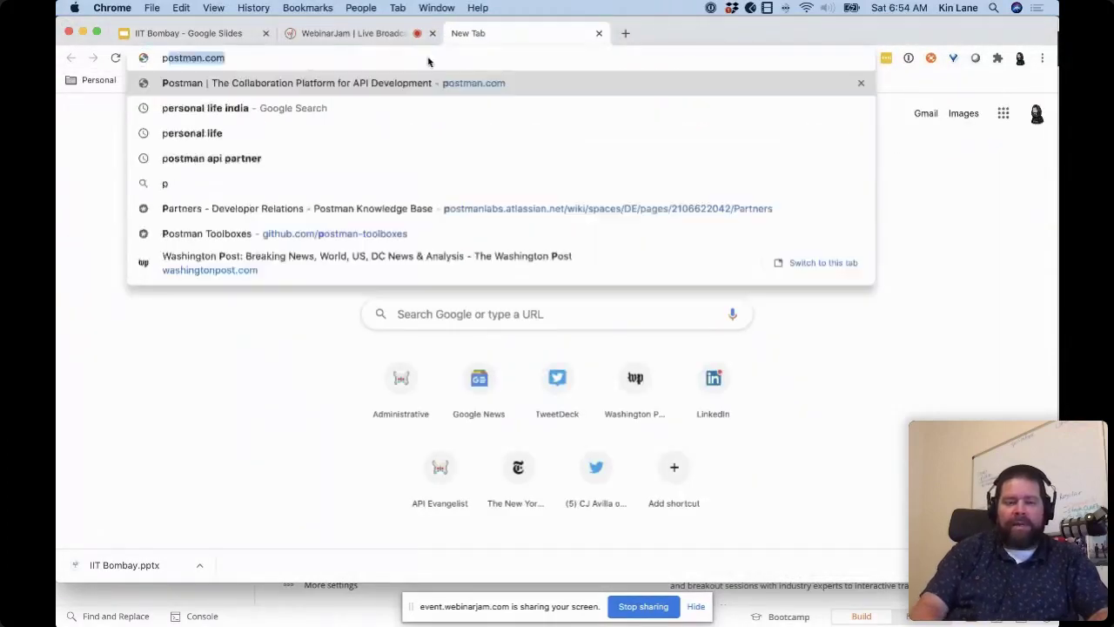
{"action": "key", "text": "Return"}
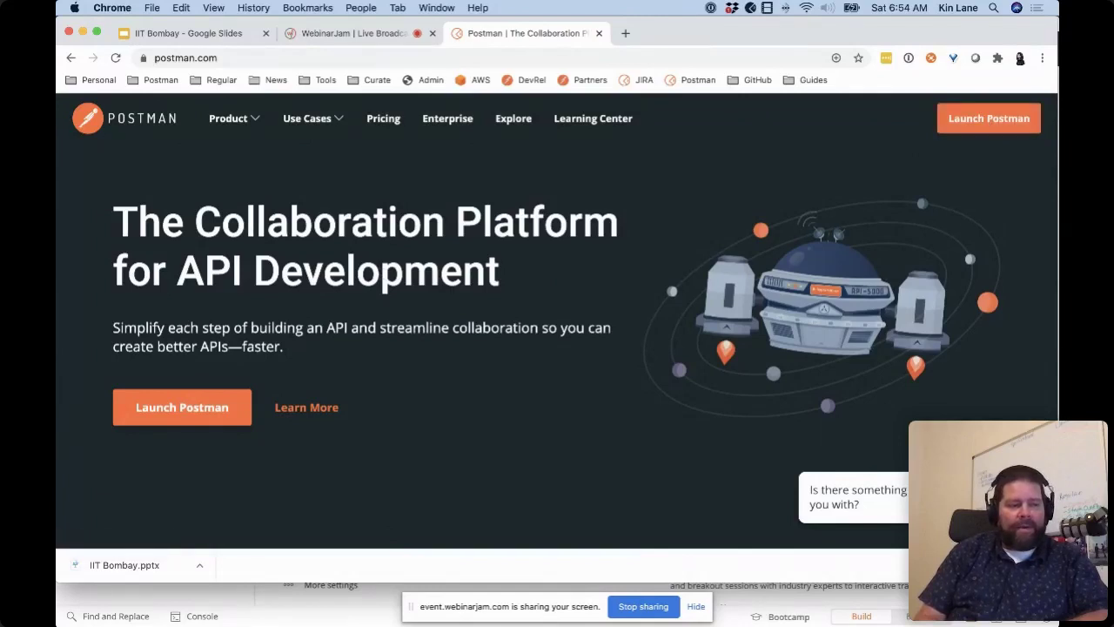
Step: Switch to the Postman desktop app and enlarge its interface by one zoom level
{"action": "key", "text": "super+Tab"}
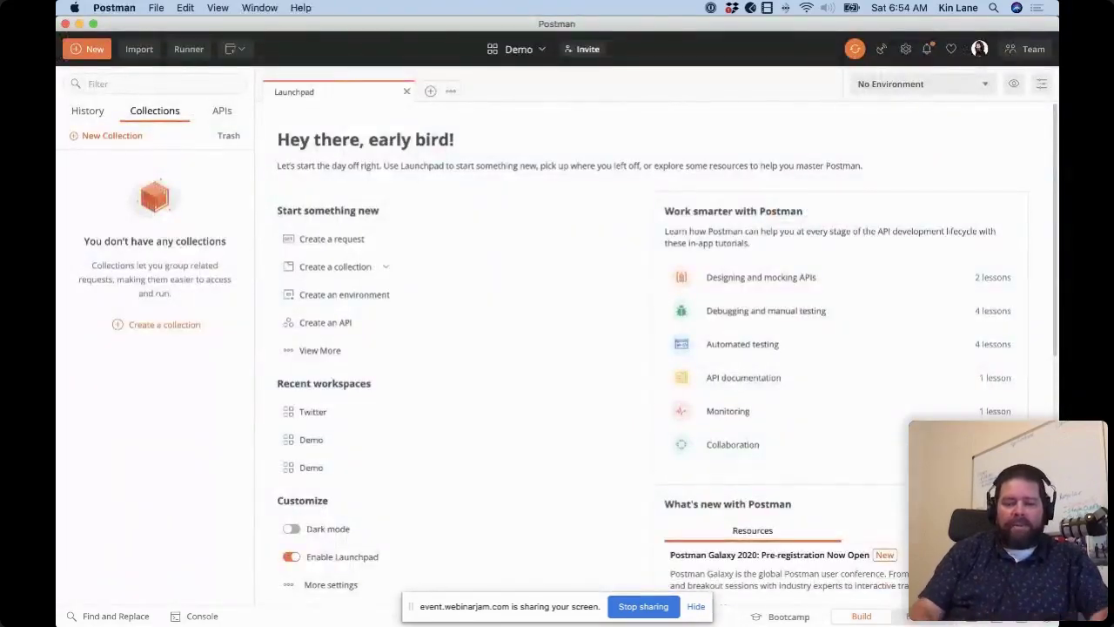
{"action": "key", "text": "XF86AudioRaiseVolume"}
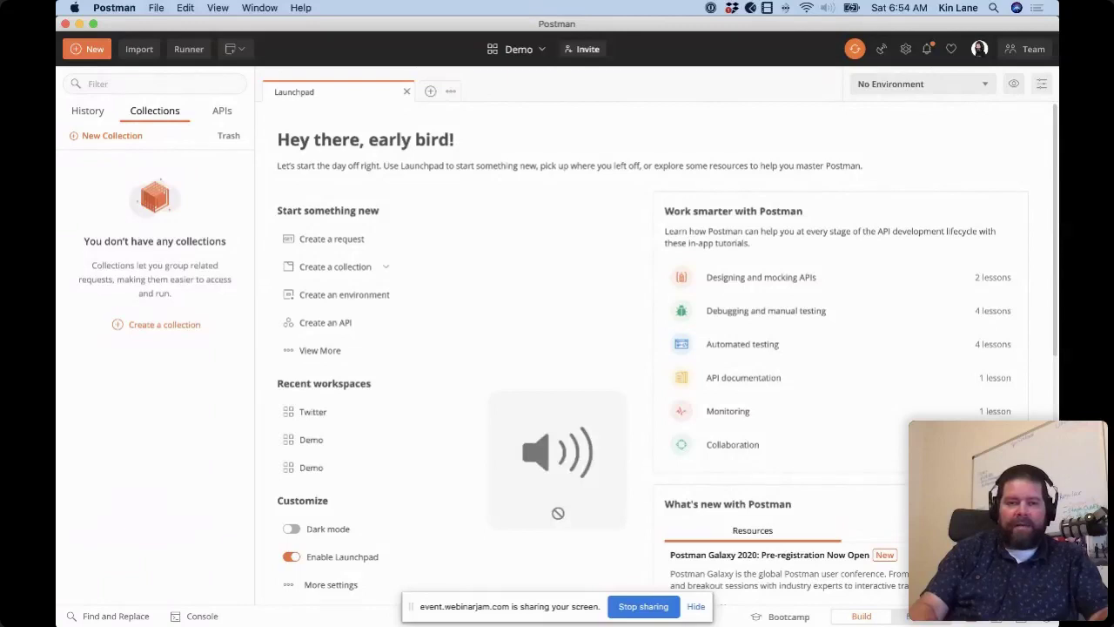
{"action": "key", "text": "XF86AudioRaiseVolume"}
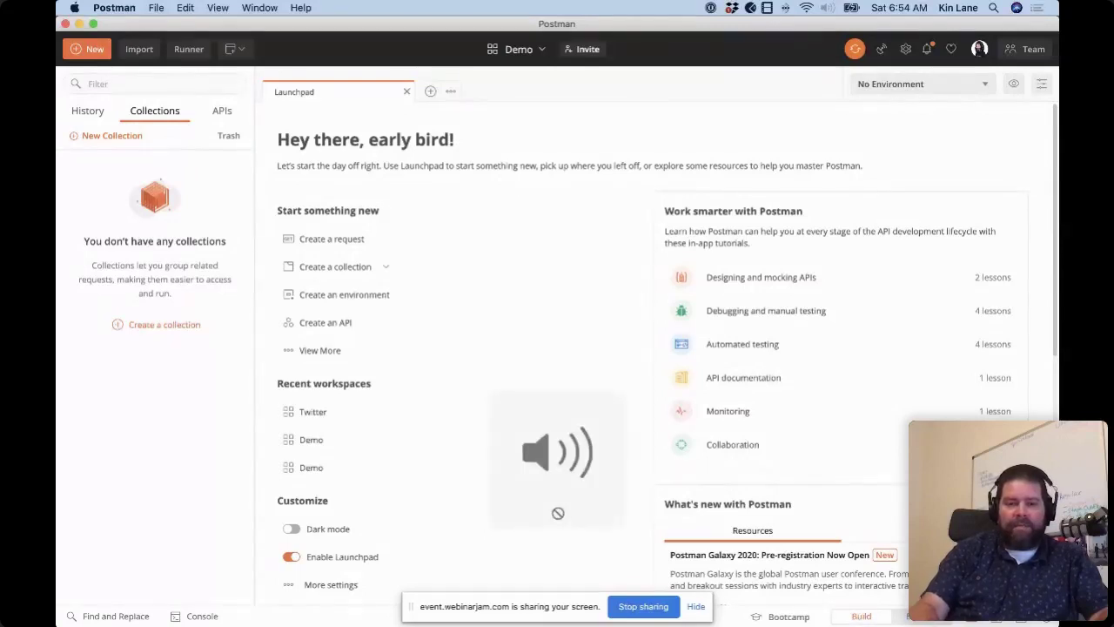
{"action": "key", "text": "super+equal"}
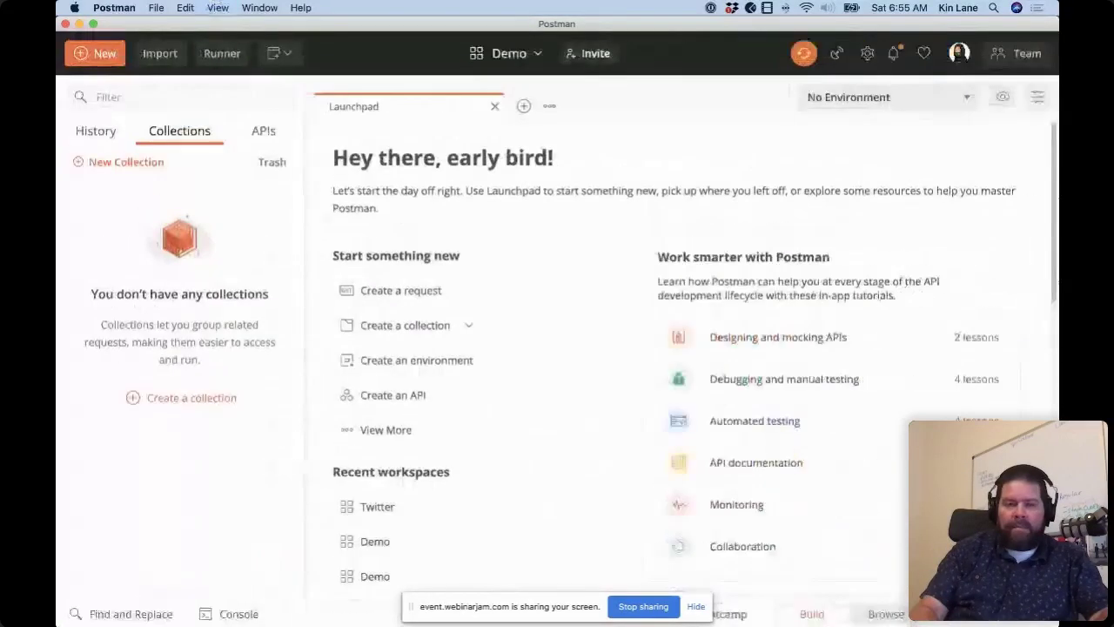
{"action": "key", "text": "super+equal"}
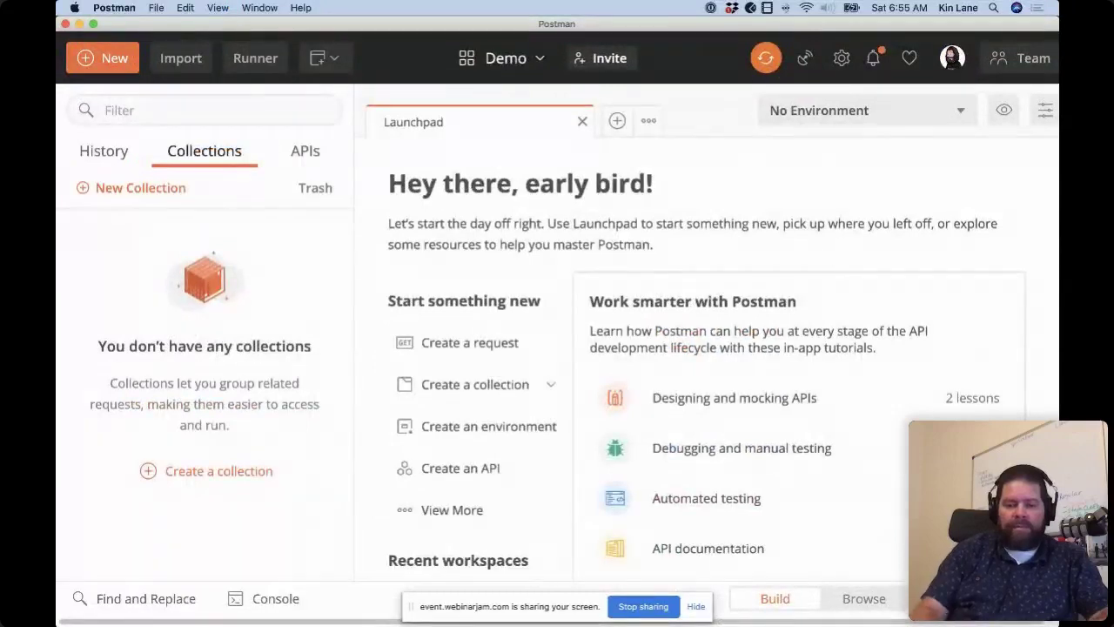
{"action": "key", "text": "super+minus"}
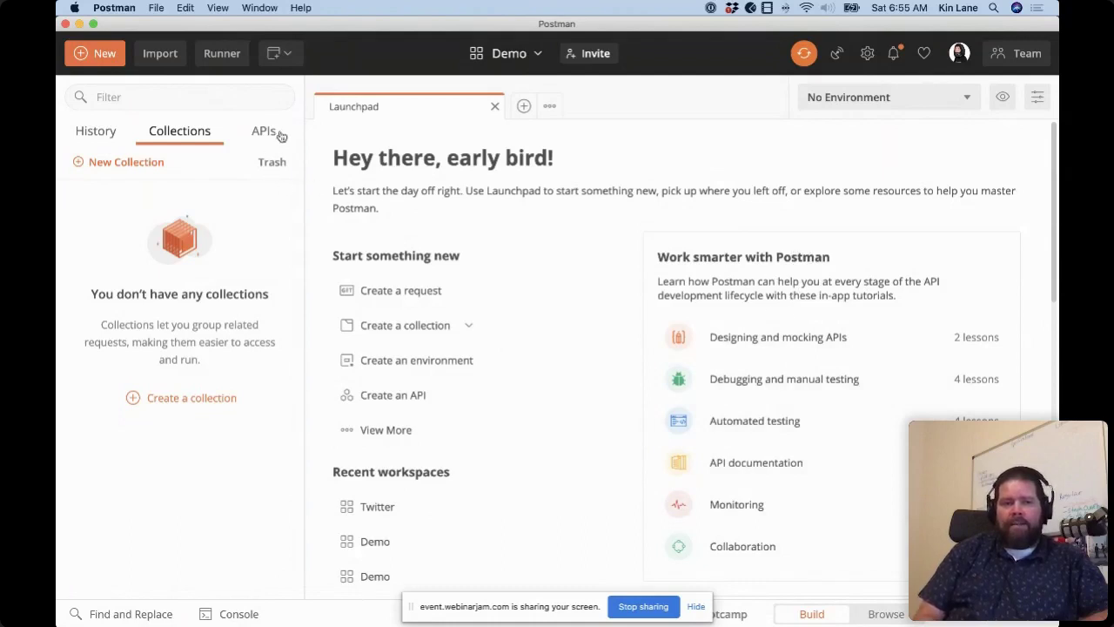
Step: Open the API Network directory for creating new items and browse its featured public APIs
{"action": "left_click", "coordinate": [99, 53]}
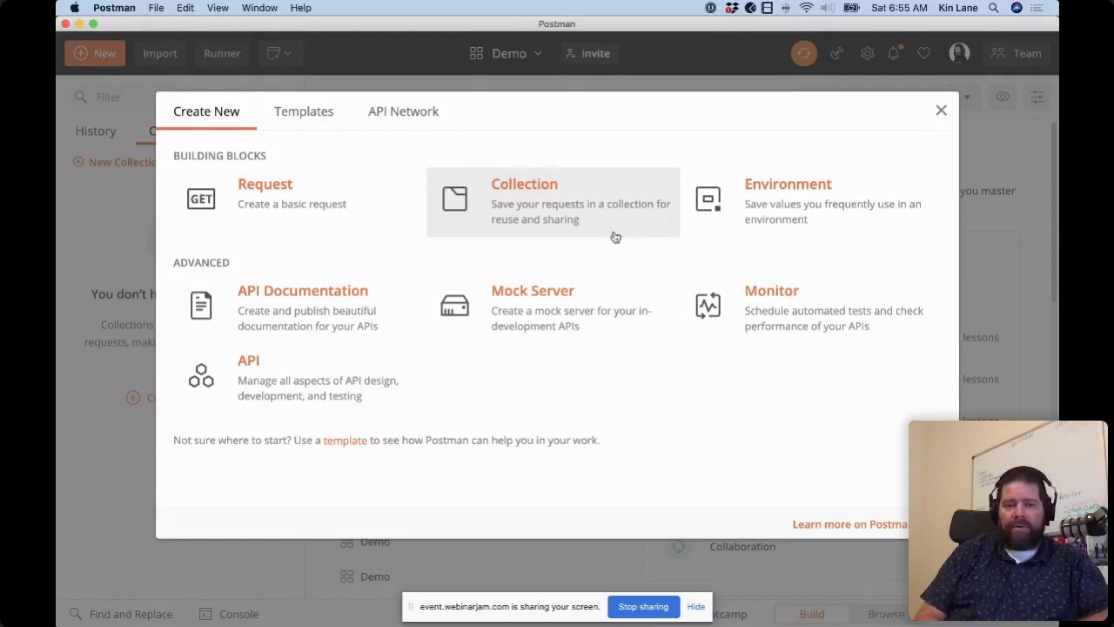
{"action": "left_click", "coordinate": [393, 119]}
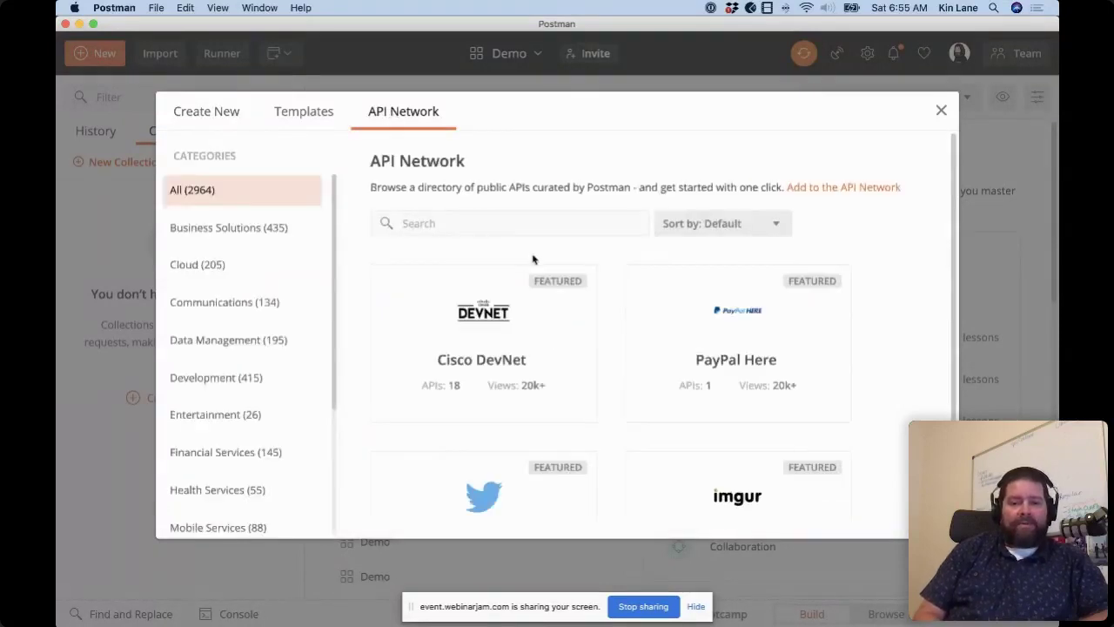
{"action": "scroll", "coordinate": [650, 304], "scroll_direction": "down", "scroll_amount": 2}
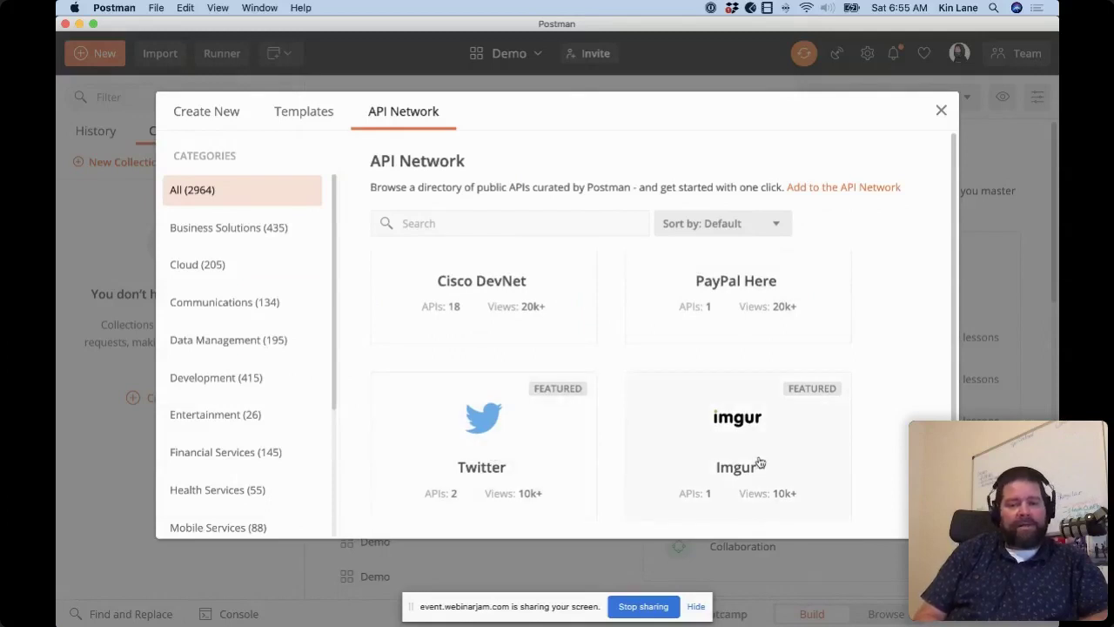
{"action": "scroll", "coordinate": [759, 463], "scroll_direction": "down", "scroll_amount": 1}
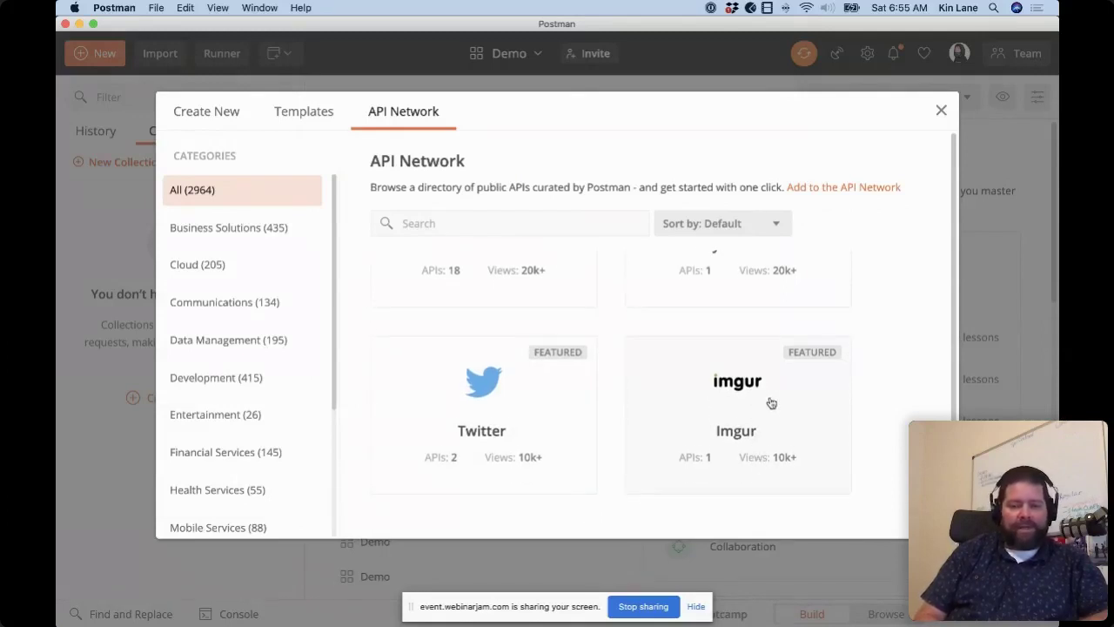
{"action": "scroll", "coordinate": [771, 402], "scroll_direction": "down", "scroll_amount": 6}
{"action": "scroll", "coordinate": [770, 403], "scroll_direction": "down", "scroll_amount": 6}
{"action": "scroll", "coordinate": [771, 402], "scroll_direction": "down", "scroll_amount": 6}
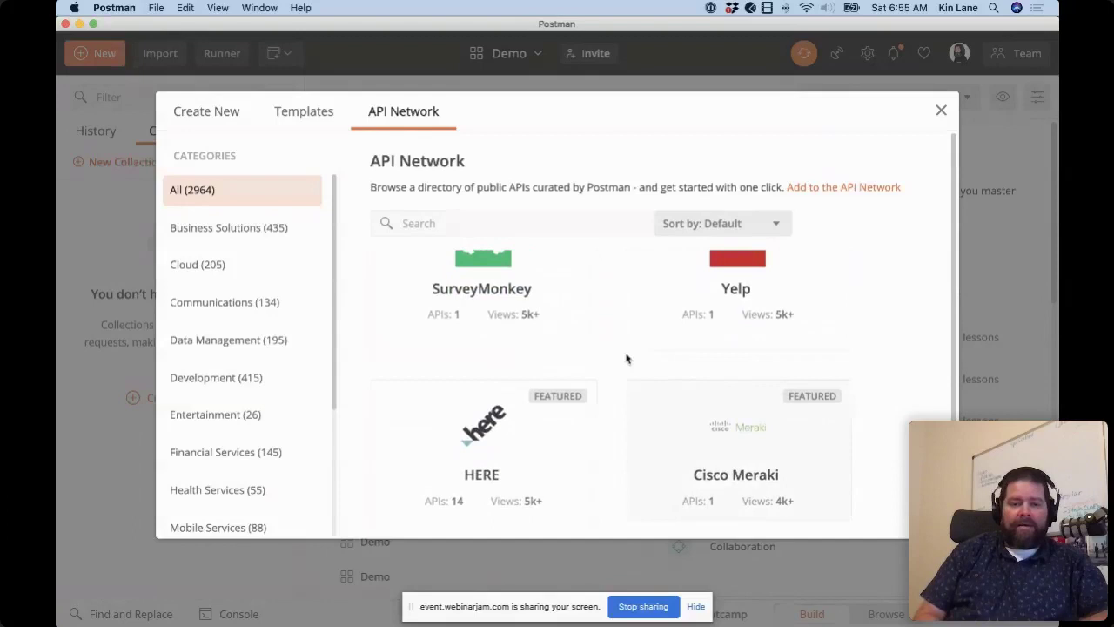
{"action": "scroll", "coordinate": [680, 375], "scroll_direction": "down", "scroll_amount": 4}
{"action": "scroll", "coordinate": [601, 341], "scroll_direction": "up", "scroll_amount": 10}
{"action": "scroll", "coordinate": [601, 341], "scroll_direction": "down", "scroll_amount": 10}
{"action": "scroll", "coordinate": [600, 339], "scroll_direction": "up", "scroll_amount": 2}
{"action": "scroll", "coordinate": [600, 339], "scroll_direction": "down", "scroll_amount": 2}
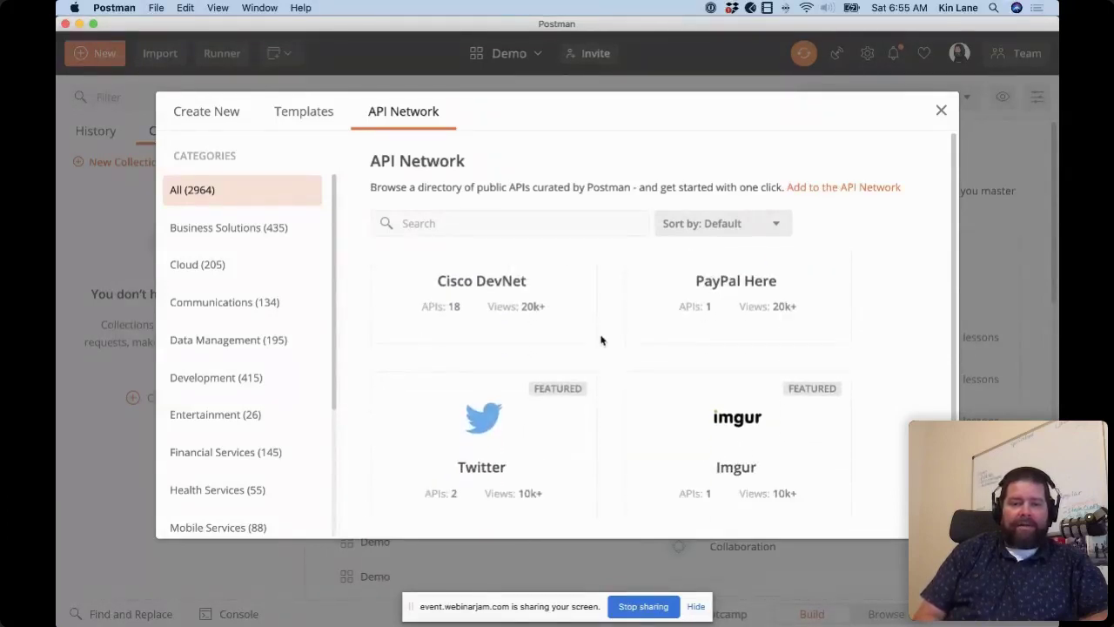
Step: Import the Twitter API v2 collection from Twitter's API Network listing into the workspace and close the directory
{"action": "left_click", "coordinate": [476, 424]}
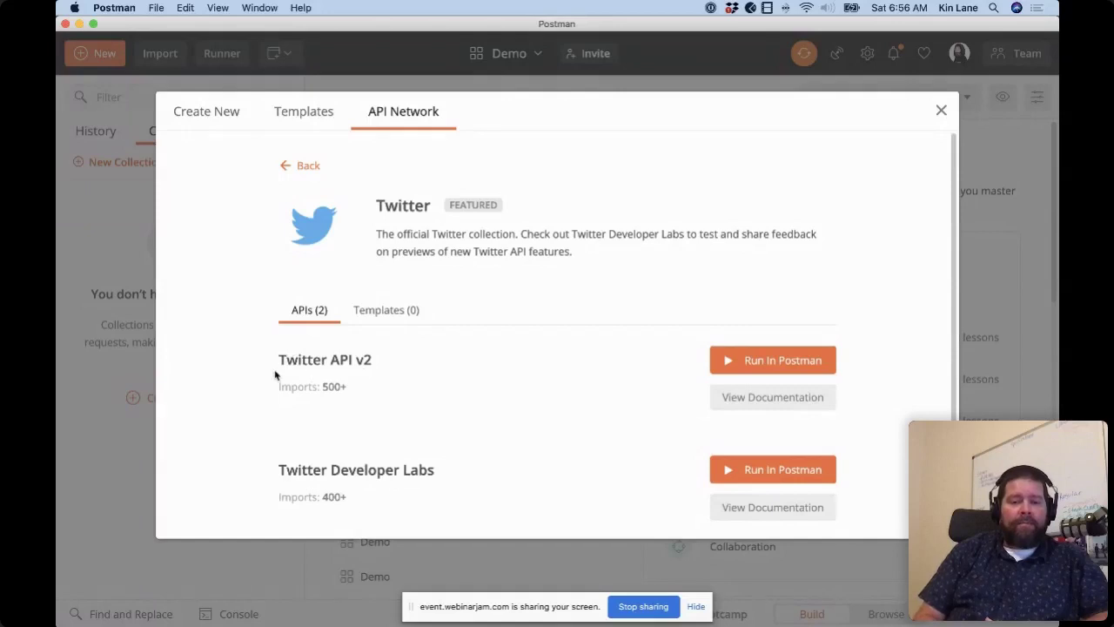
{"action": "left_click", "coordinate": [751, 396]}
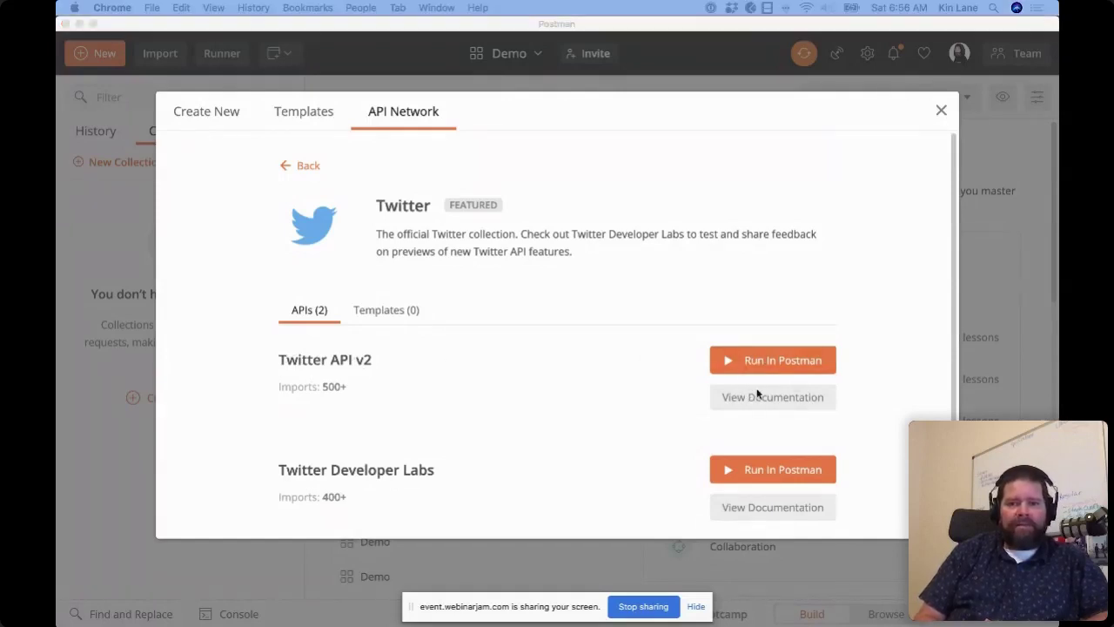
{"action": "left_click", "coordinate": [796, 360]}
{"action": "left_click", "coordinate": [758, 360]}
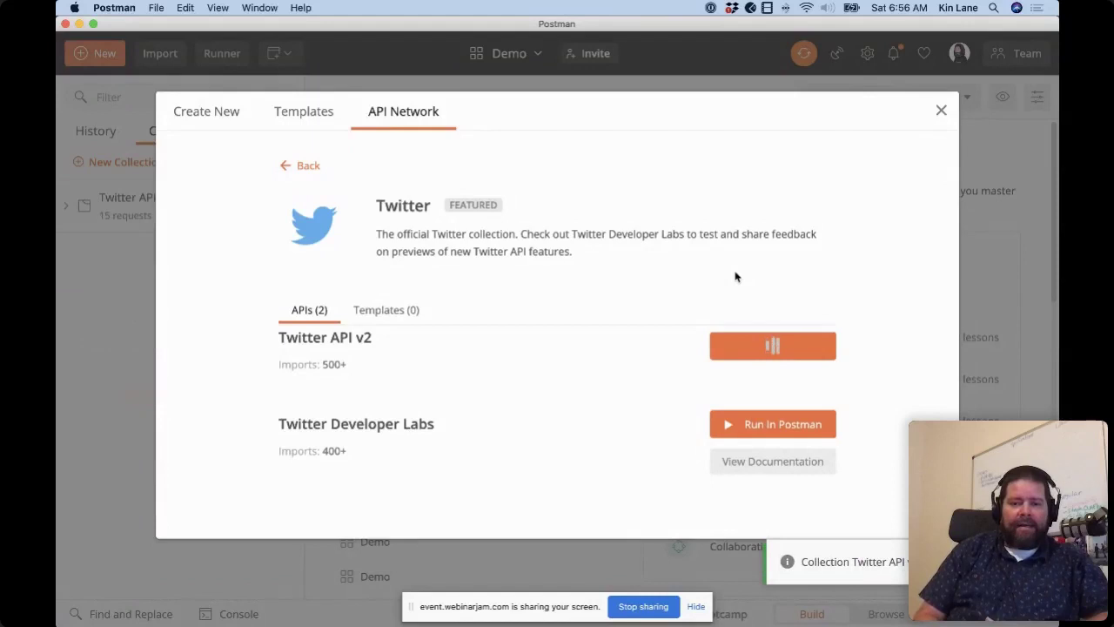
{"action": "left_click", "coordinate": [941, 109]}
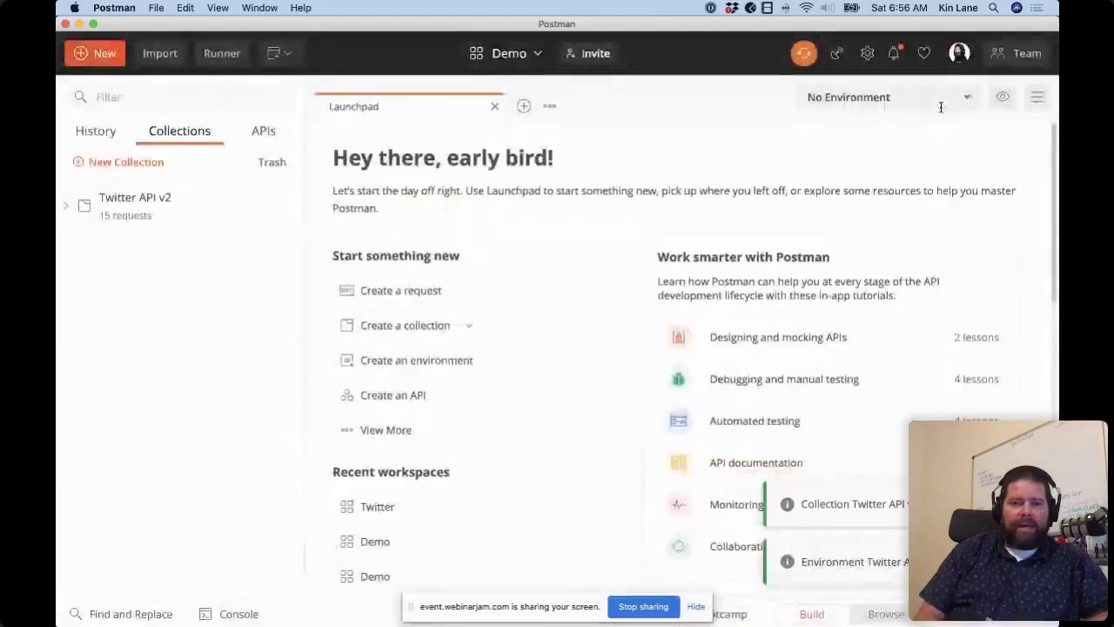
Step: Expand the Twitter API v2 collection and its Tweet Lookup folder to view the requests inside
{"action": "left_click", "coordinate": [118, 212]}
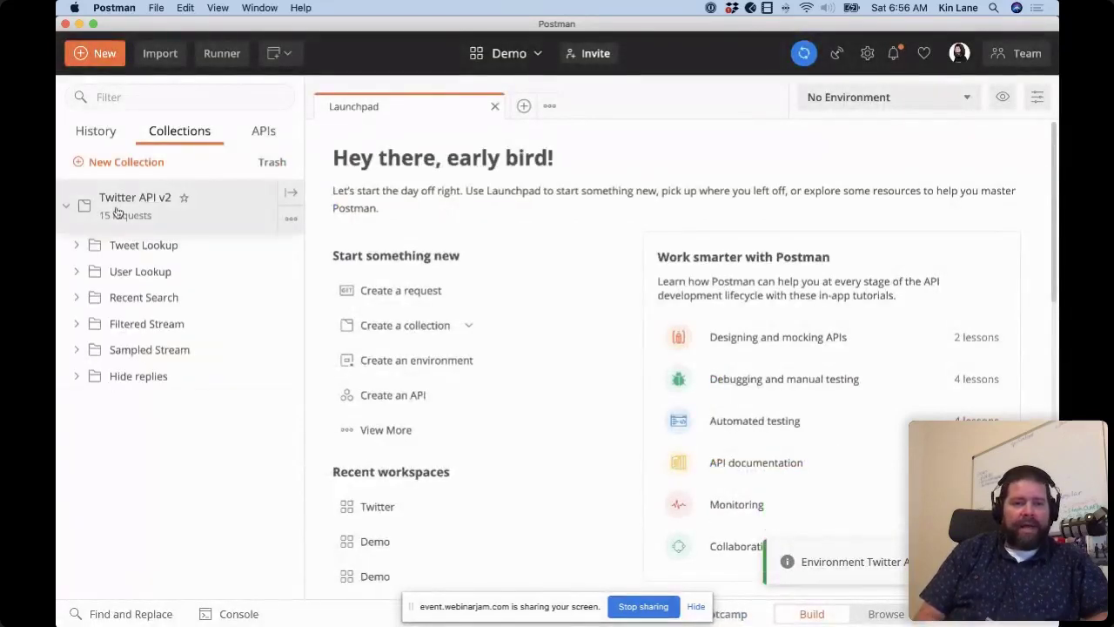
{"action": "left_click", "coordinate": [142, 250]}
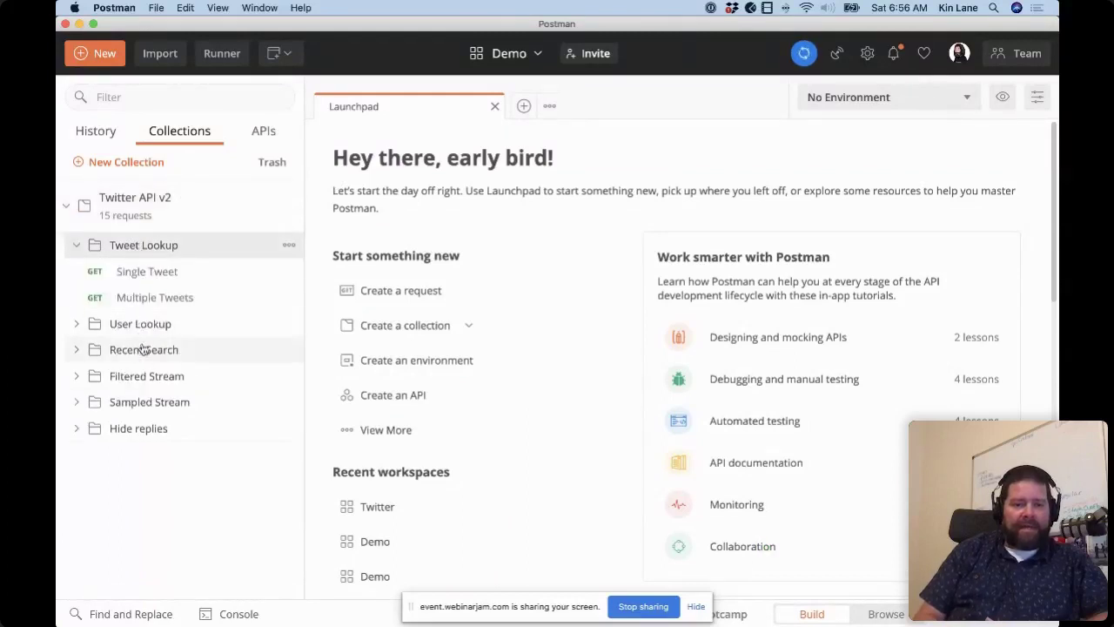
Step: Make Twitter API v2 the active environment and show its variables in a quick look
{"action": "left_click", "coordinate": [968, 97]}
{"action": "left_click", "coordinate": [849, 155]}
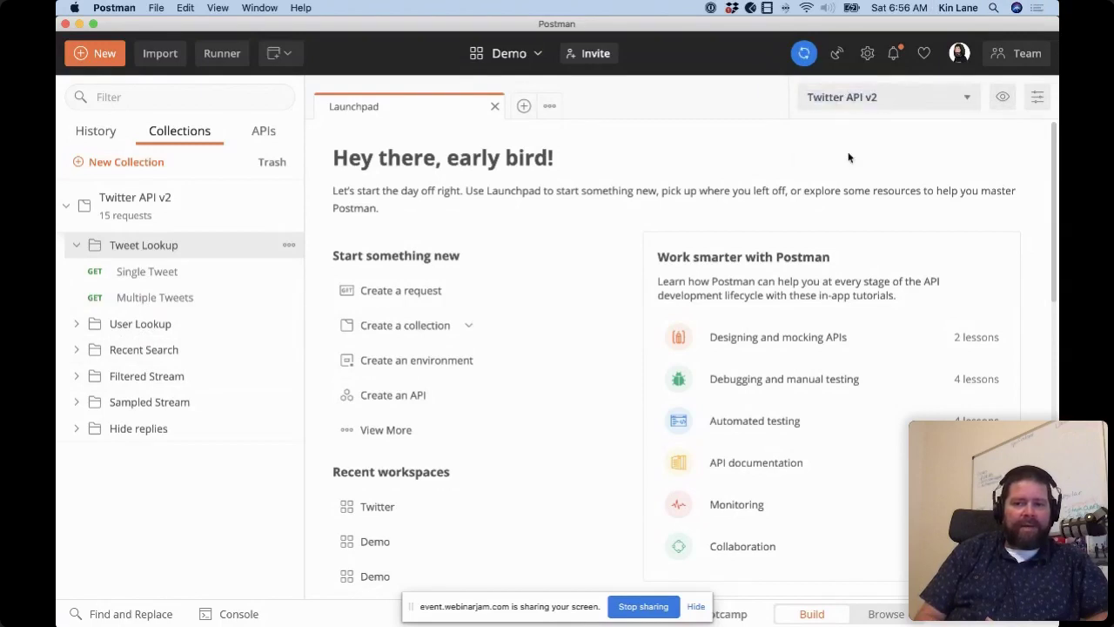
{"action": "left_click", "coordinate": [1003, 99]}
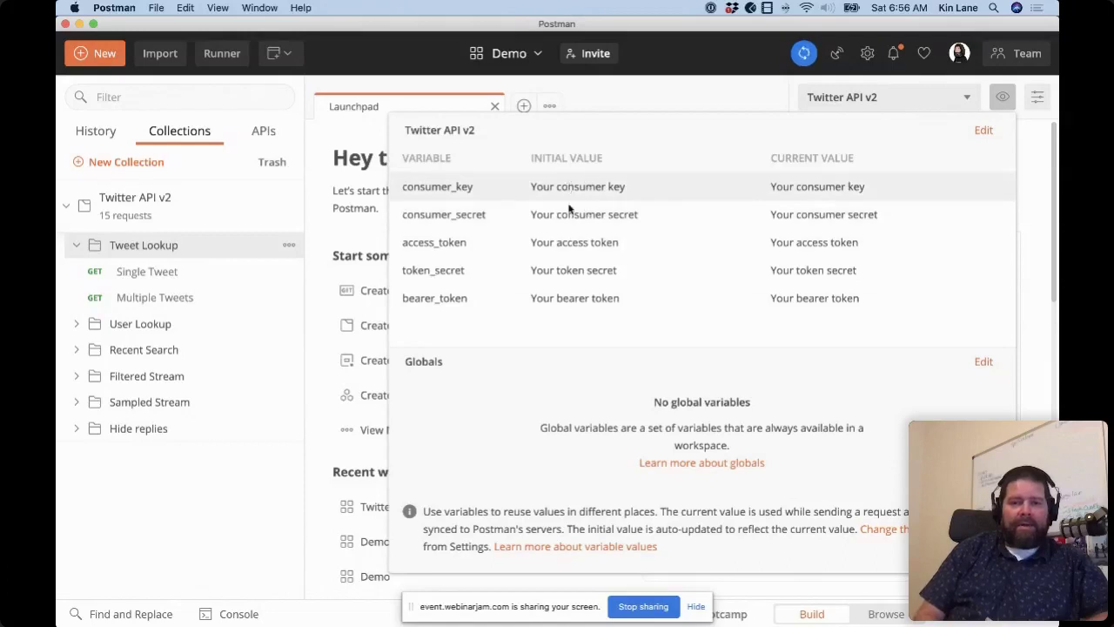
Step: Dismiss the environment preview and collapse the Tweet Lookup folder and the whole Twitter API v2 collection
{"action": "left_click", "coordinate": [254, 357]}
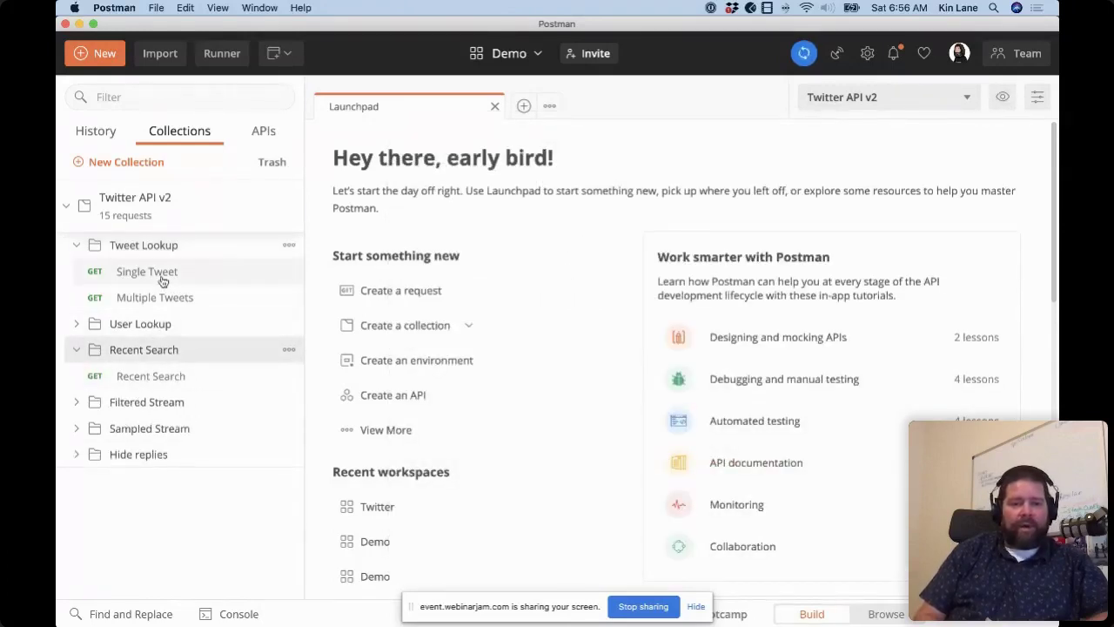
{"action": "left_click", "coordinate": [161, 249]}
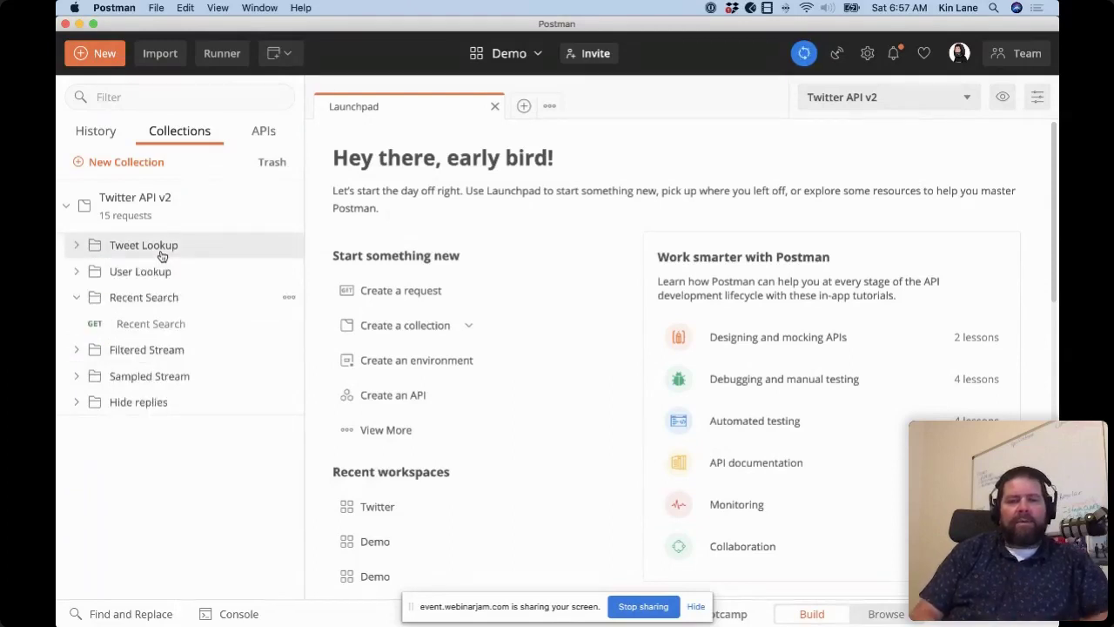
{"action": "left_click", "coordinate": [153, 210]}
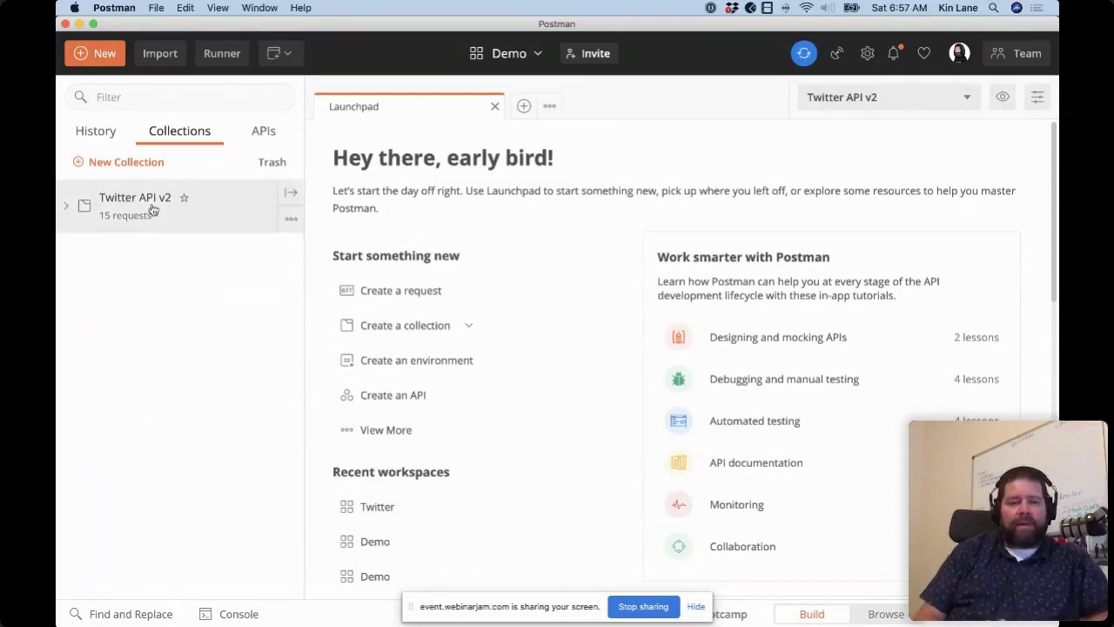
Step: Open the community templates for new items and search them for "REST"
{"action": "left_click", "coordinate": [109, 58]}
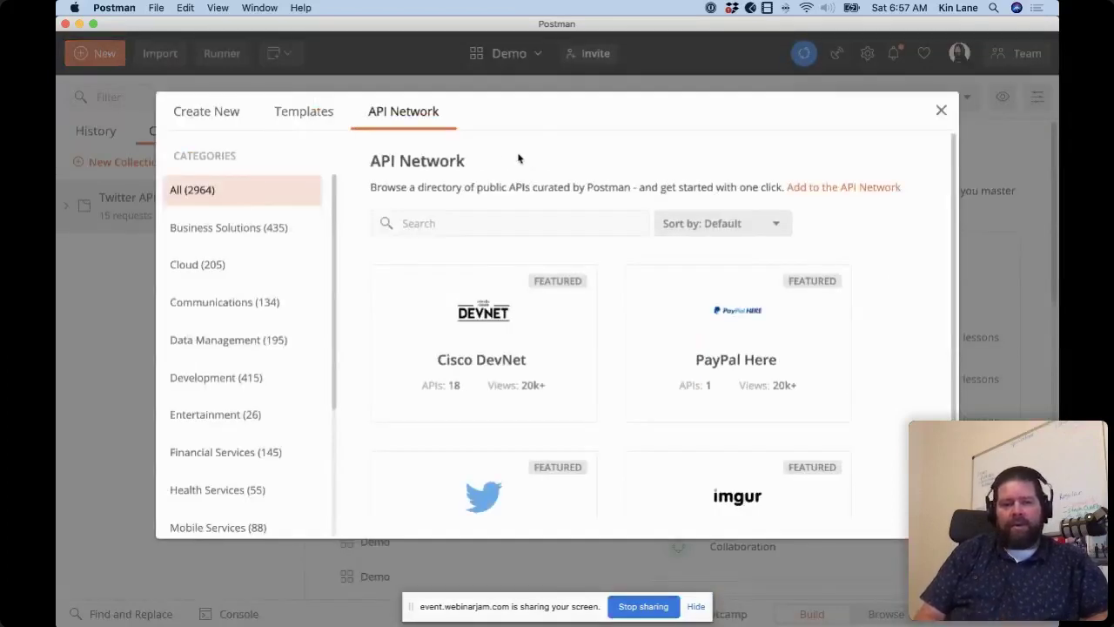
{"action": "left_click", "coordinate": [321, 118]}
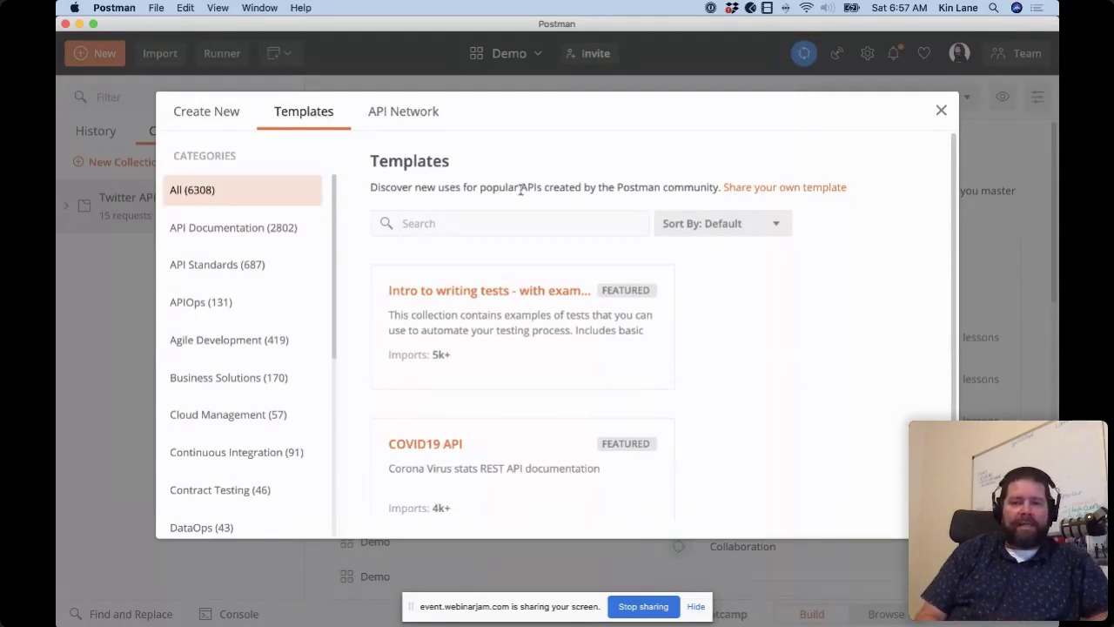
{"action": "left_click", "coordinate": [472, 221]}
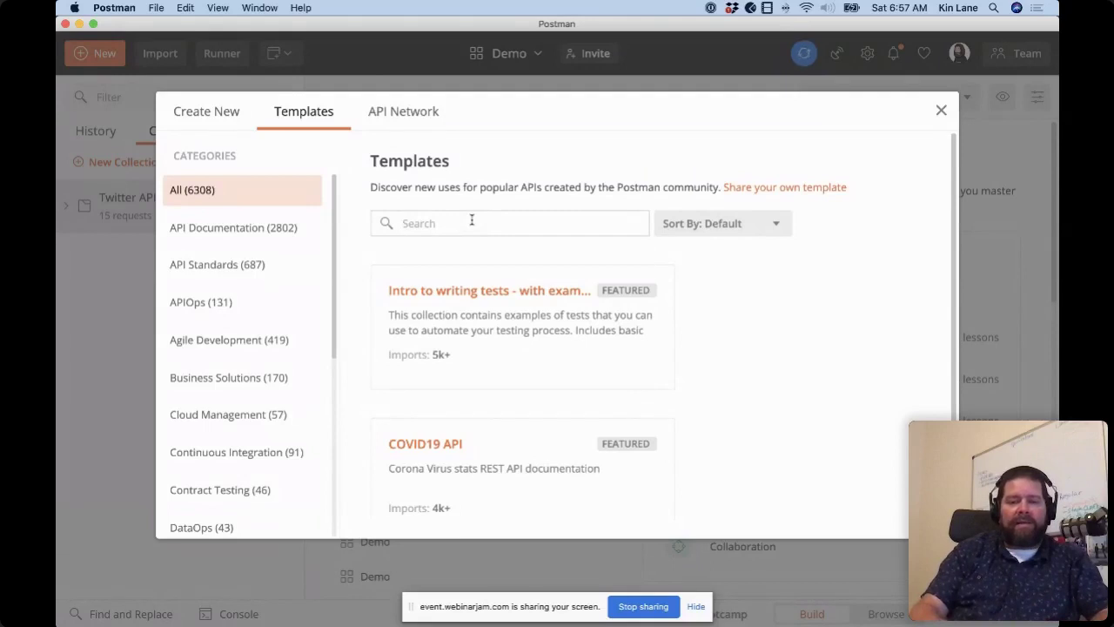
{"action": "type", "text": "REST"}
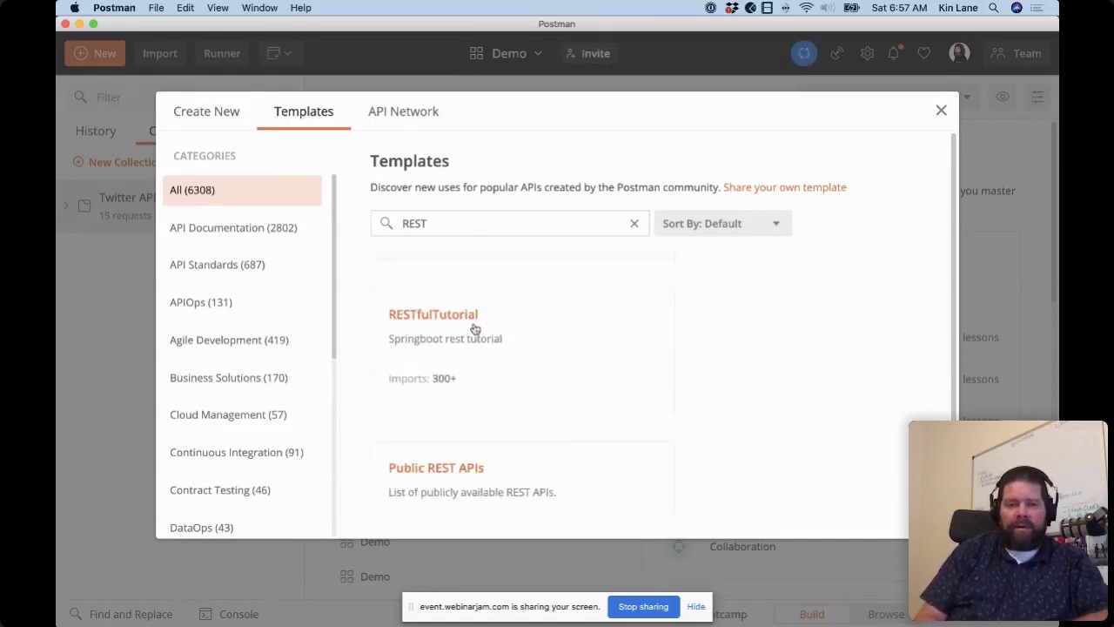
Step: Find the Public REST APIs template among the search results and import it into the workspace
{"action": "scroll", "coordinate": [476, 331], "scroll_direction": "down", "scroll_amount": 1}
{"action": "scroll", "coordinate": [440, 407], "scroll_direction": "down", "scroll_amount": 3}
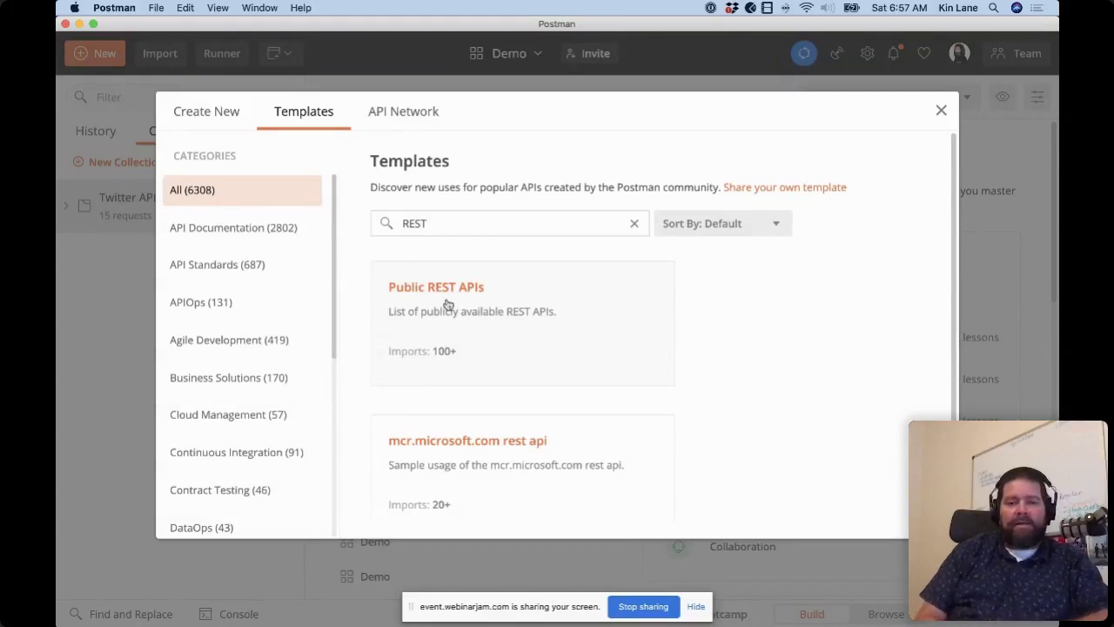
{"action": "left_click", "coordinate": [447, 304]}
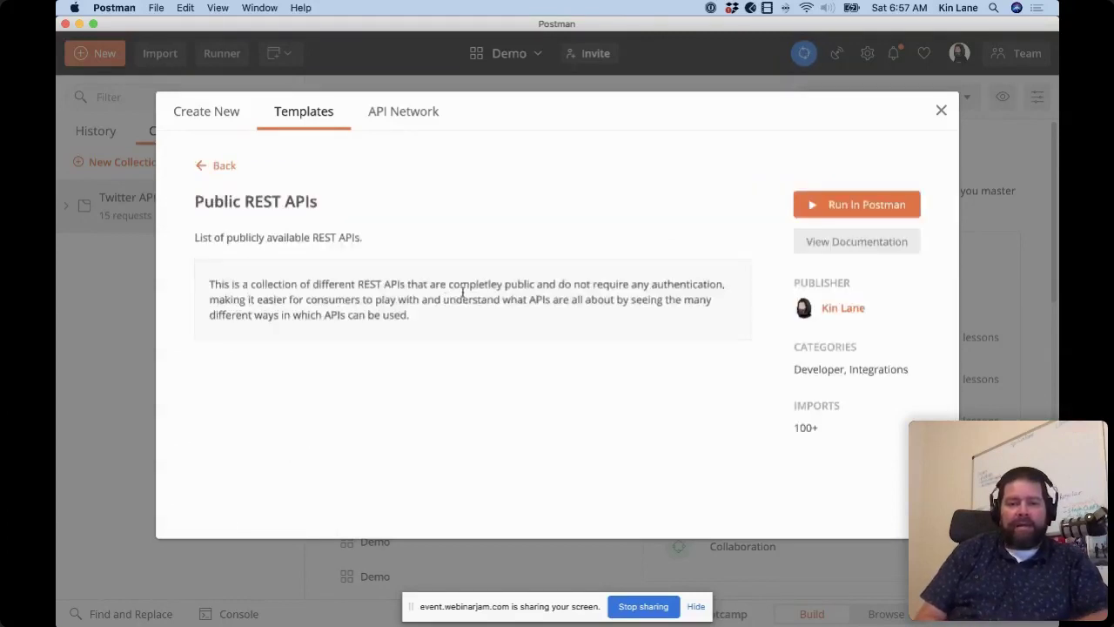
{"action": "left_click", "coordinate": [860, 206]}
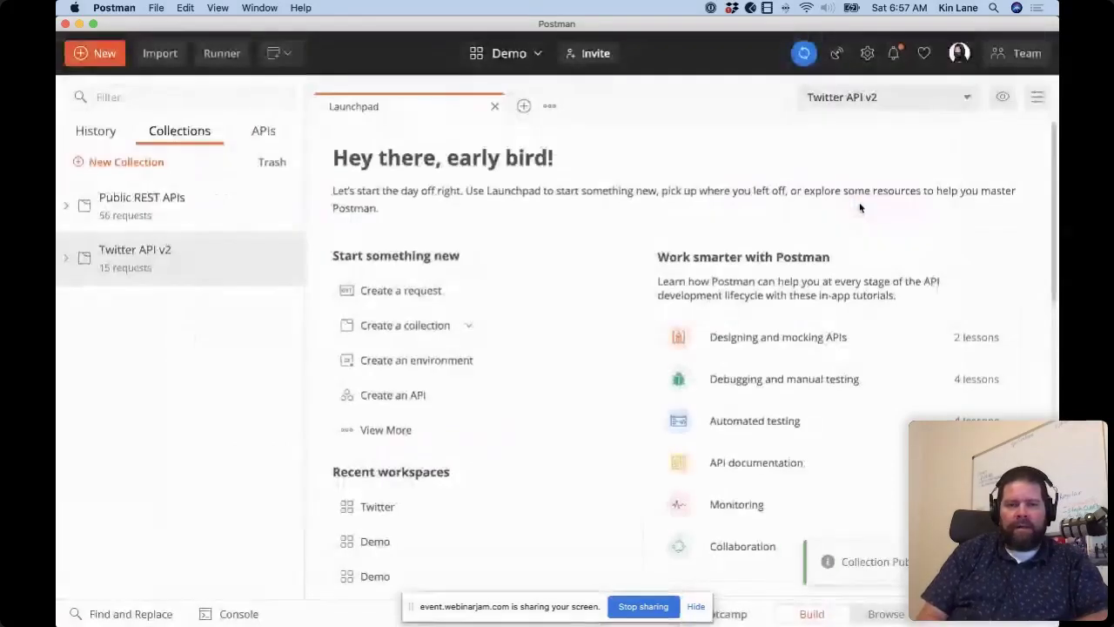
Step: Open the Cat Facts request from the Animals folder of the Public REST APIs collection and send it
{"action": "left_click", "coordinate": [120, 209]}
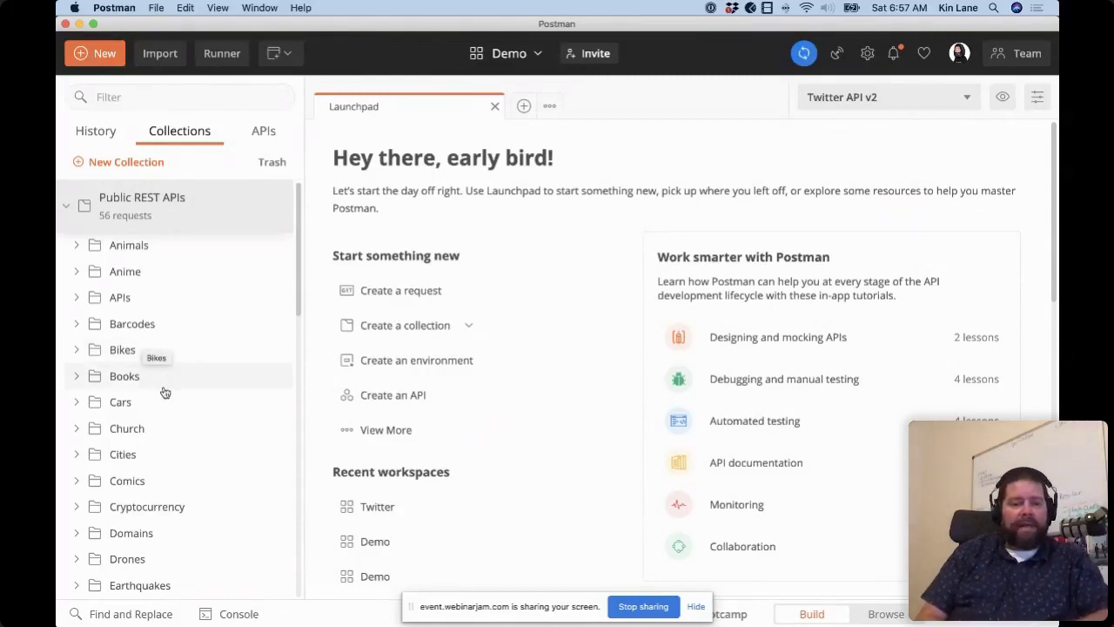
{"action": "left_click", "coordinate": [175, 256]}
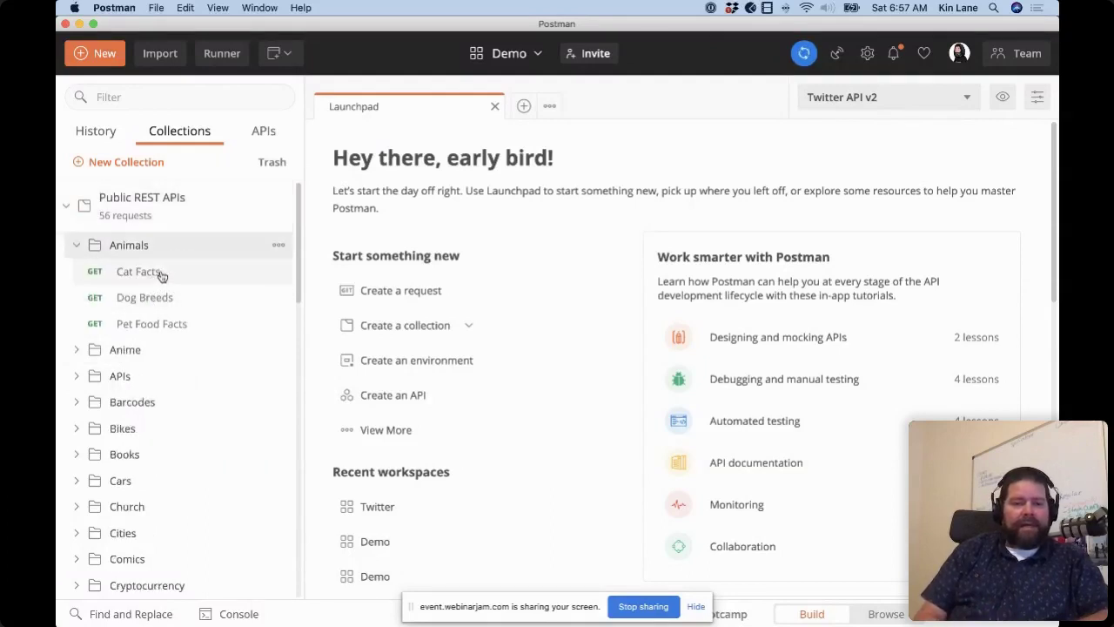
{"action": "left_click", "coordinate": [161, 273]}
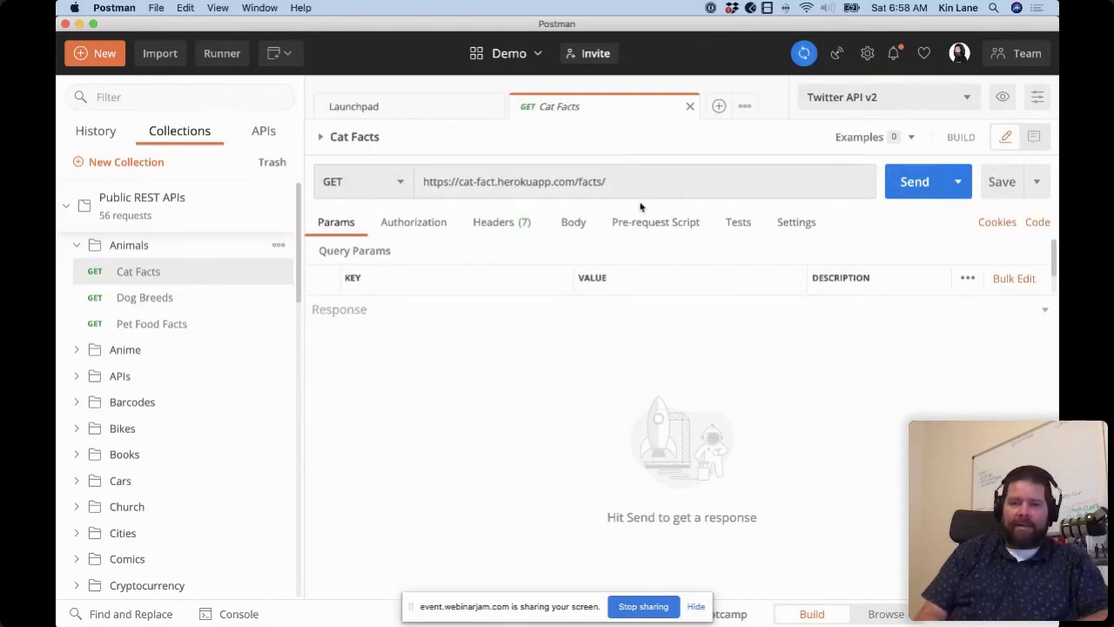
{"action": "left_click", "coordinate": [900, 179]}
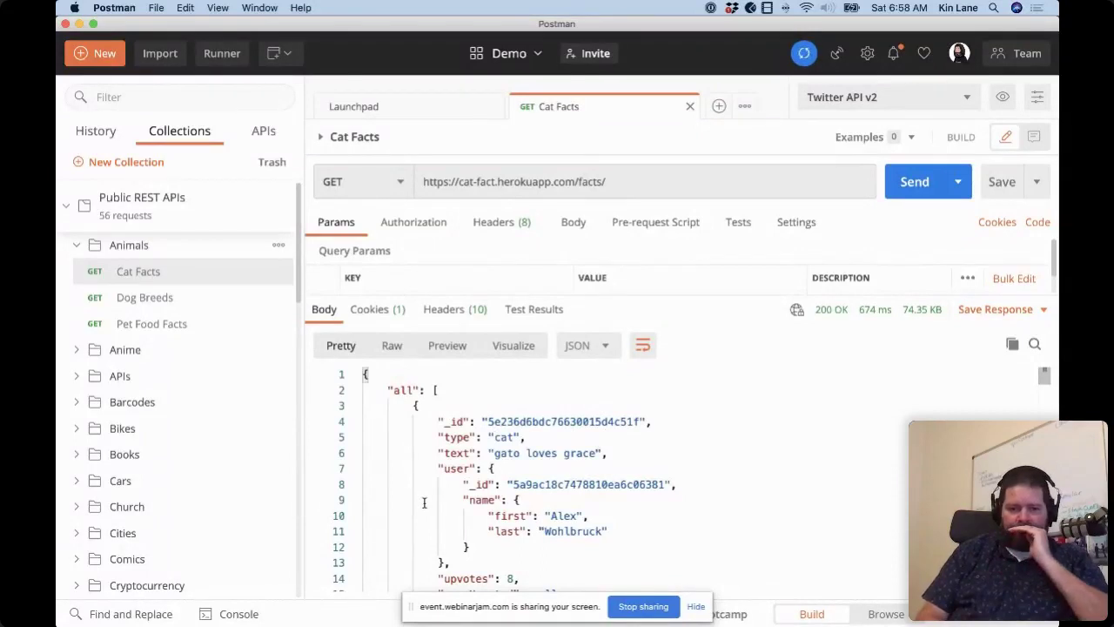
Step: Examine the cat fact entries in the JSON response body of the Cat Facts request
{"action": "scroll", "coordinate": [495, 449], "scroll_direction": "down", "scroll_amount": 1}
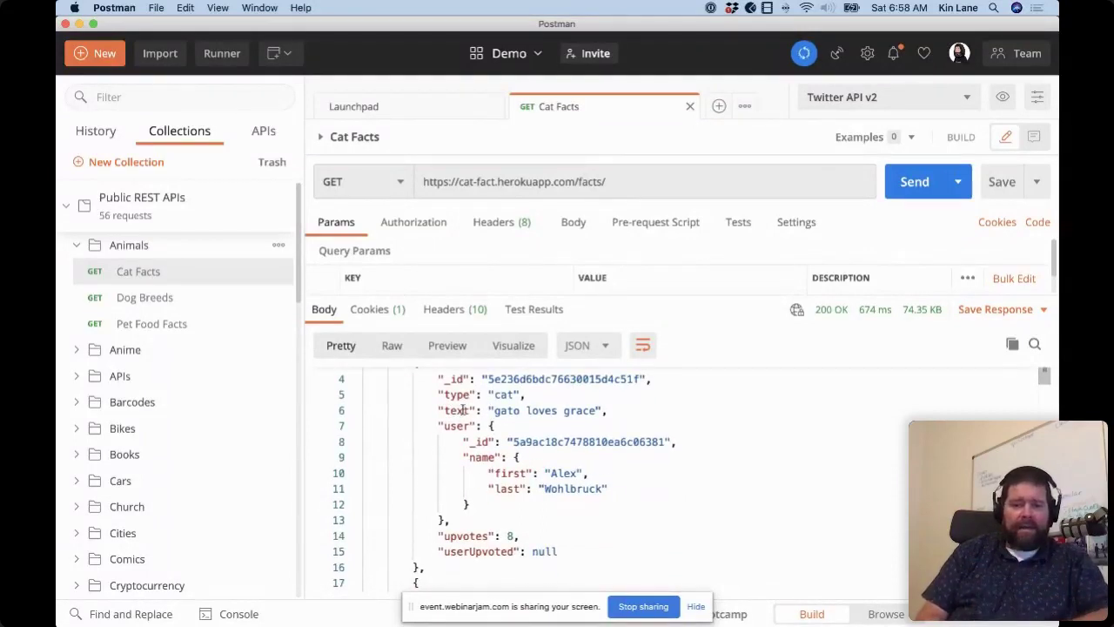
{"action": "scroll", "coordinate": [472, 473], "scroll_direction": "down", "scroll_amount": 5}
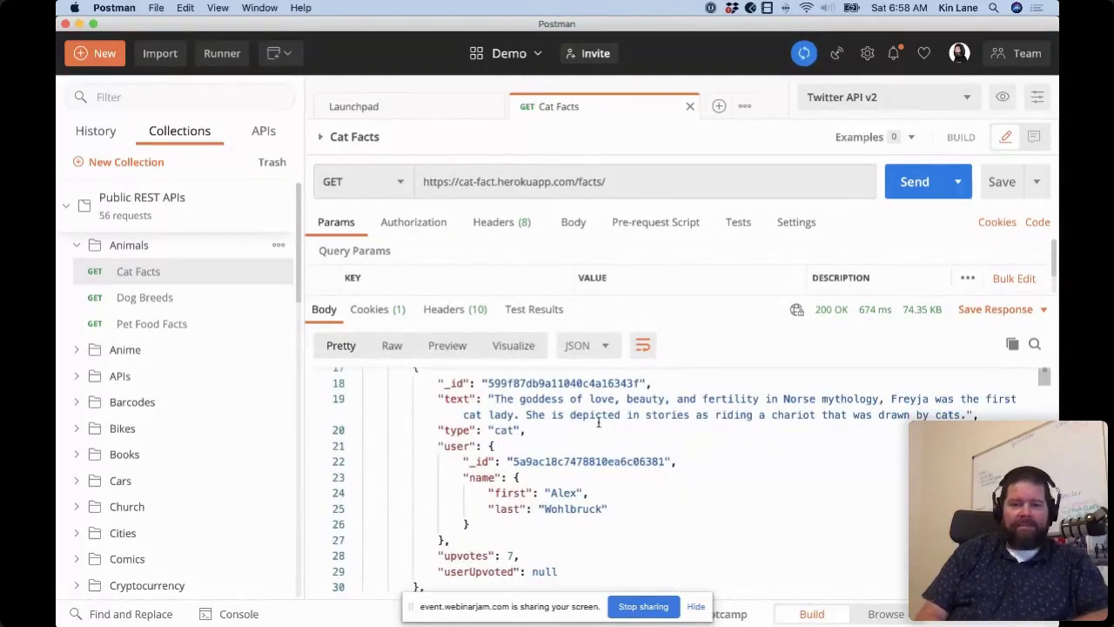
{"action": "scroll", "coordinate": [534, 407], "scroll_direction": "down", "scroll_amount": 1}
{"action": "scroll", "coordinate": [534, 407], "scroll_direction": "up", "scroll_amount": 6}
{"action": "scroll", "coordinate": [534, 406], "scroll_direction": "down", "scroll_amount": 3}
{"action": "scroll", "coordinate": [534, 406], "scroll_direction": "down", "scroll_amount": 8}
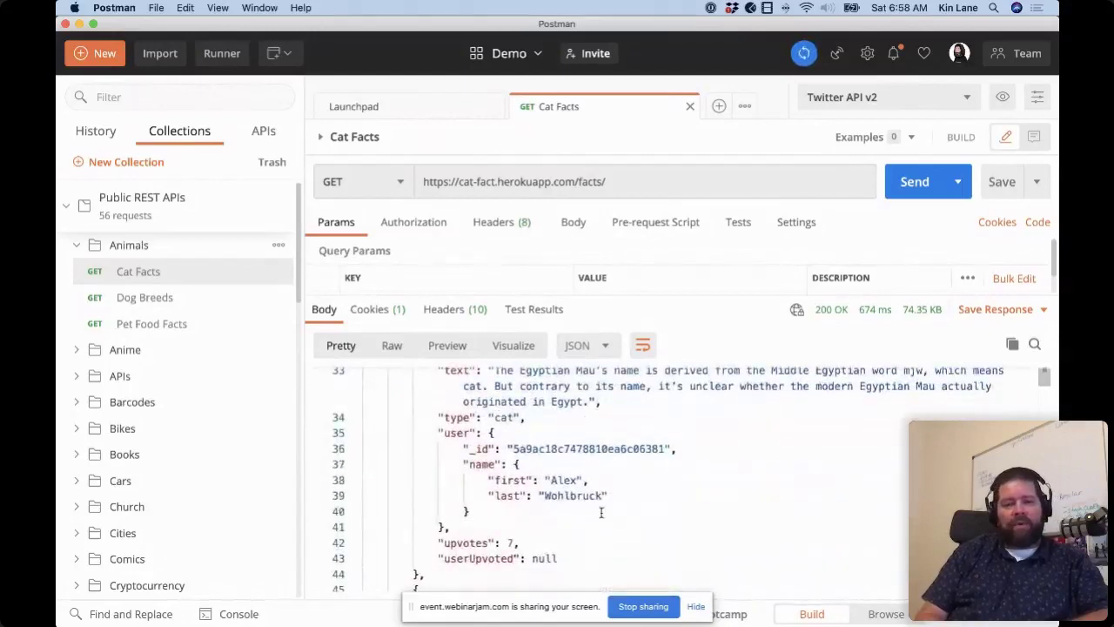
{"action": "left_click", "coordinate": [1040, 310]}
{"action": "left_click", "coordinate": [1041, 310]}
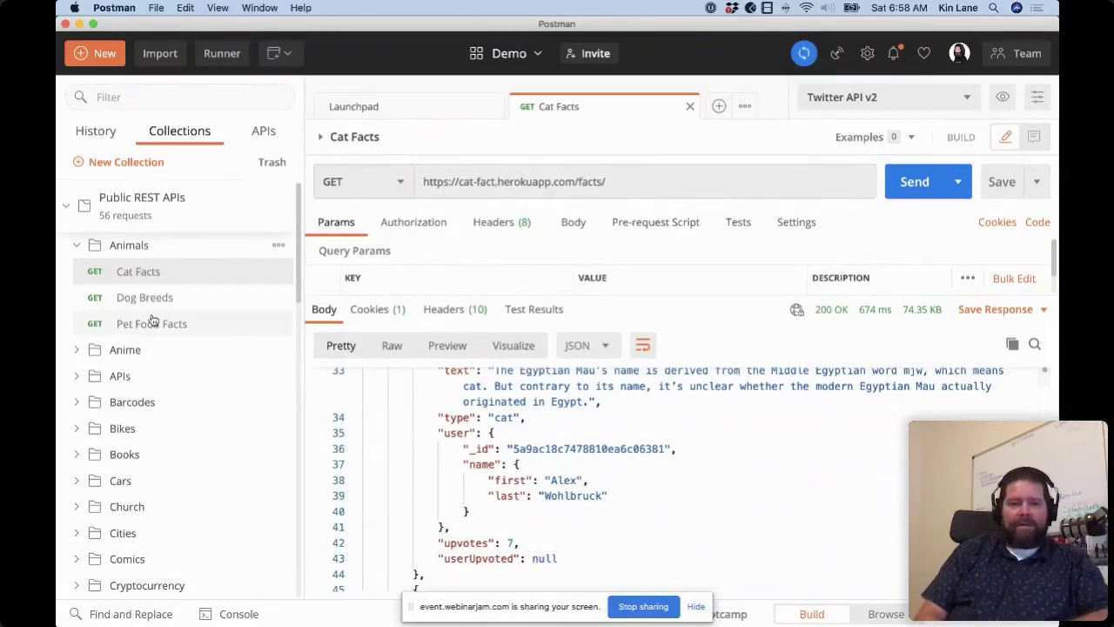
Step: Open the Dog Breeds request in the Animals folder, send it and look through the returned breed list
{"action": "left_click", "coordinate": [144, 245]}
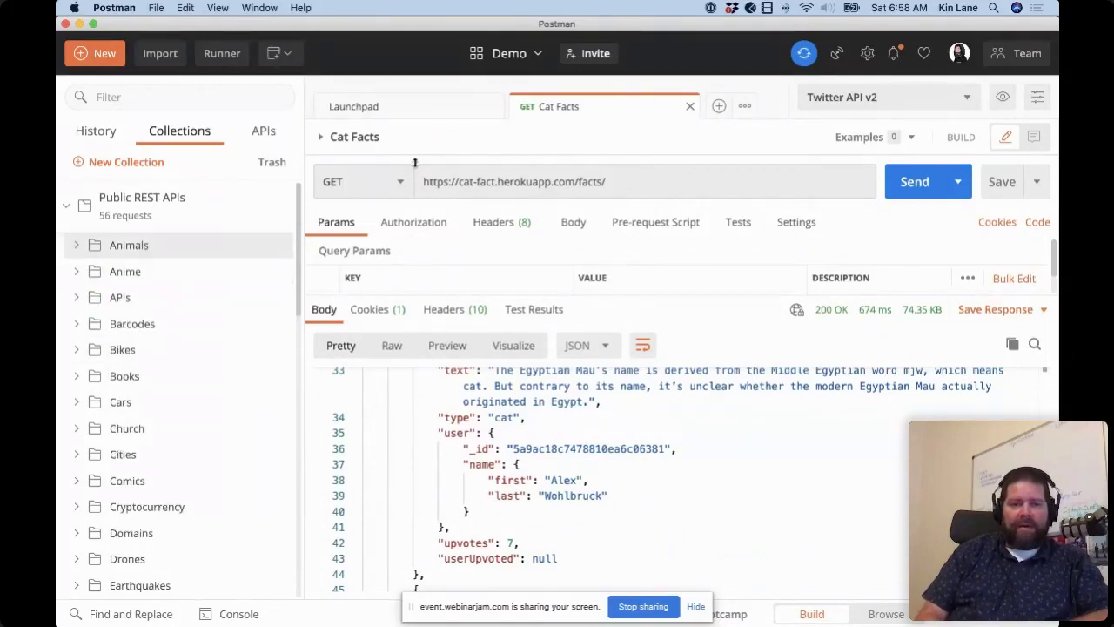
{"action": "left_click", "coordinate": [139, 250]}
{"action": "left_click", "coordinate": [140, 298]}
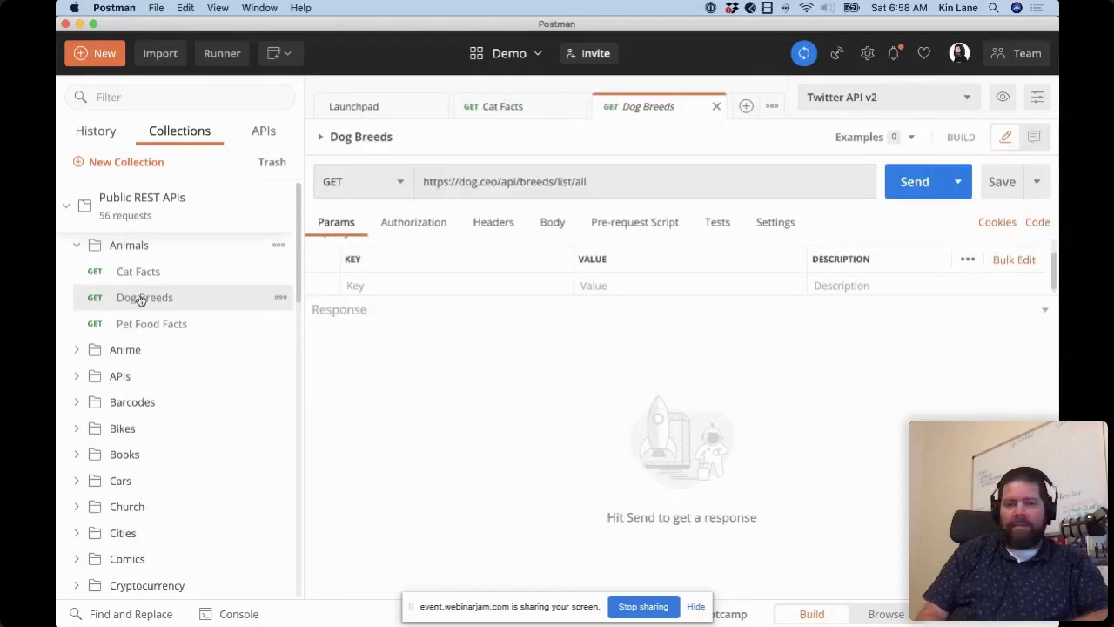
{"action": "left_click", "coordinate": [916, 185]}
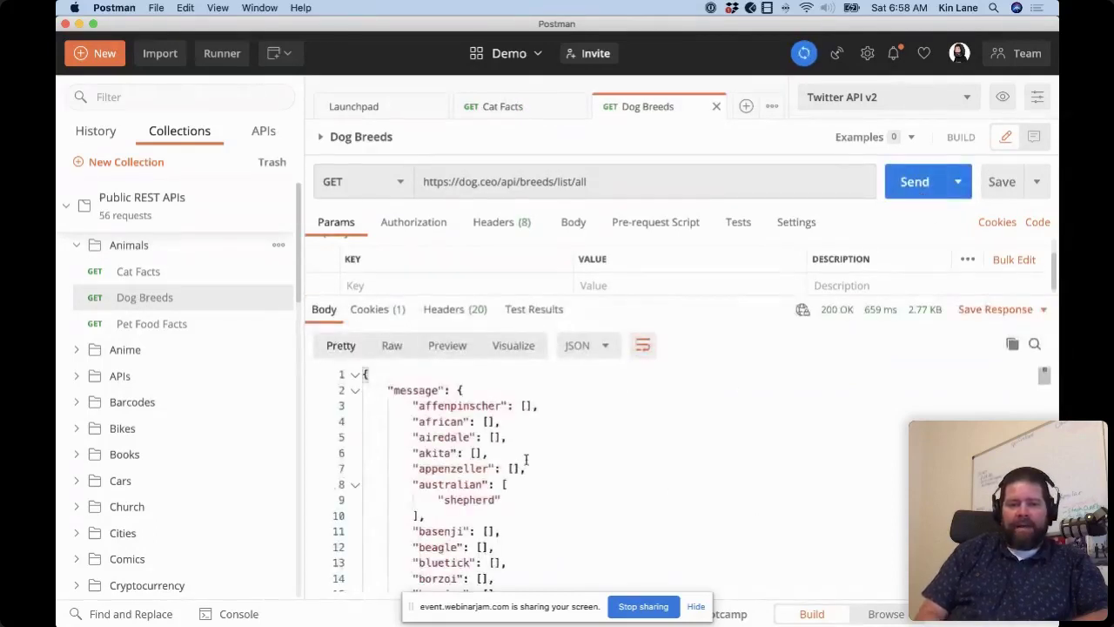
{"action": "scroll", "coordinate": [526, 460], "scroll_direction": "down", "scroll_amount": 10}
{"action": "scroll", "coordinate": [526, 459], "scroll_direction": "down", "scroll_amount": 1}
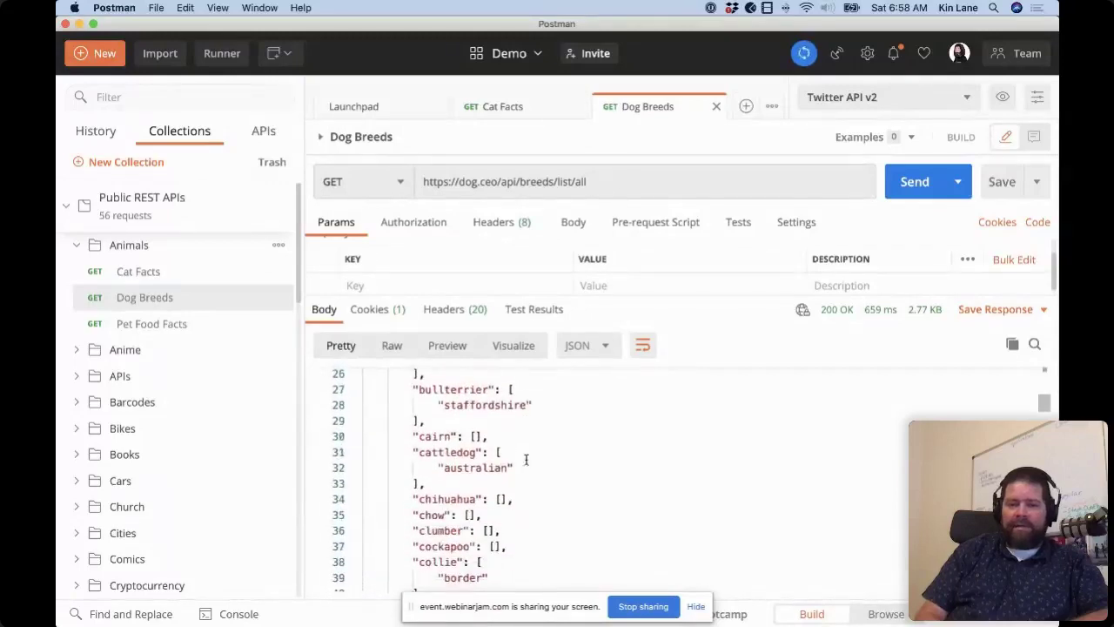
Step: Collapse the Animals folder and look at the requests inside the Cars and Game of Thrones folders, closing each again
{"action": "left_click", "coordinate": [157, 249]}
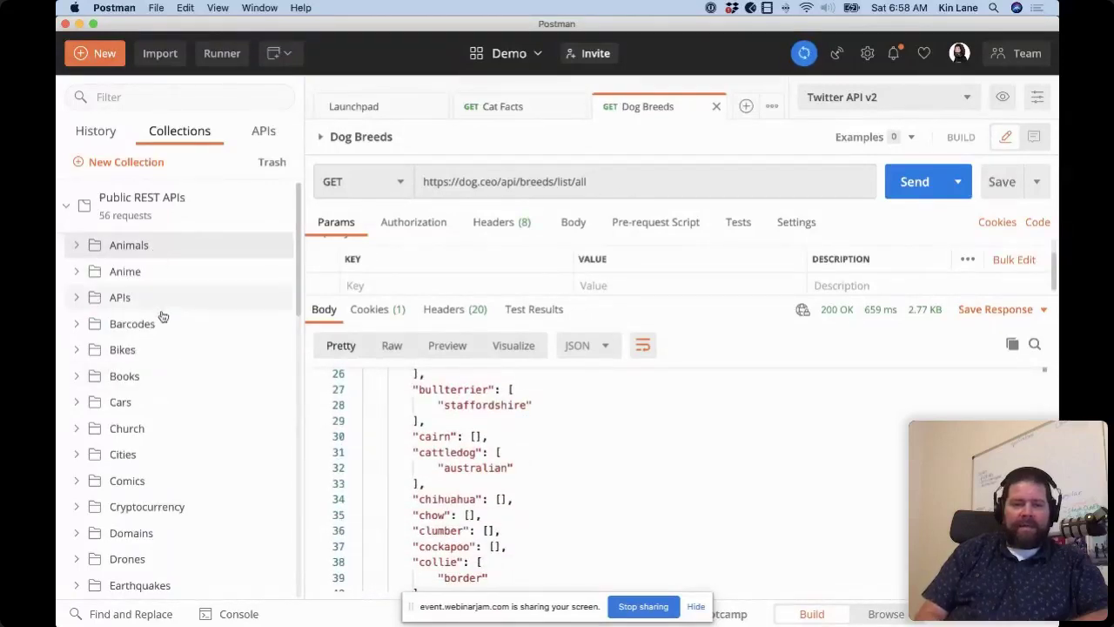
{"action": "scroll", "coordinate": [161, 323], "scroll_direction": "down", "scroll_amount": 3}
{"action": "left_click", "coordinate": [138, 299]}
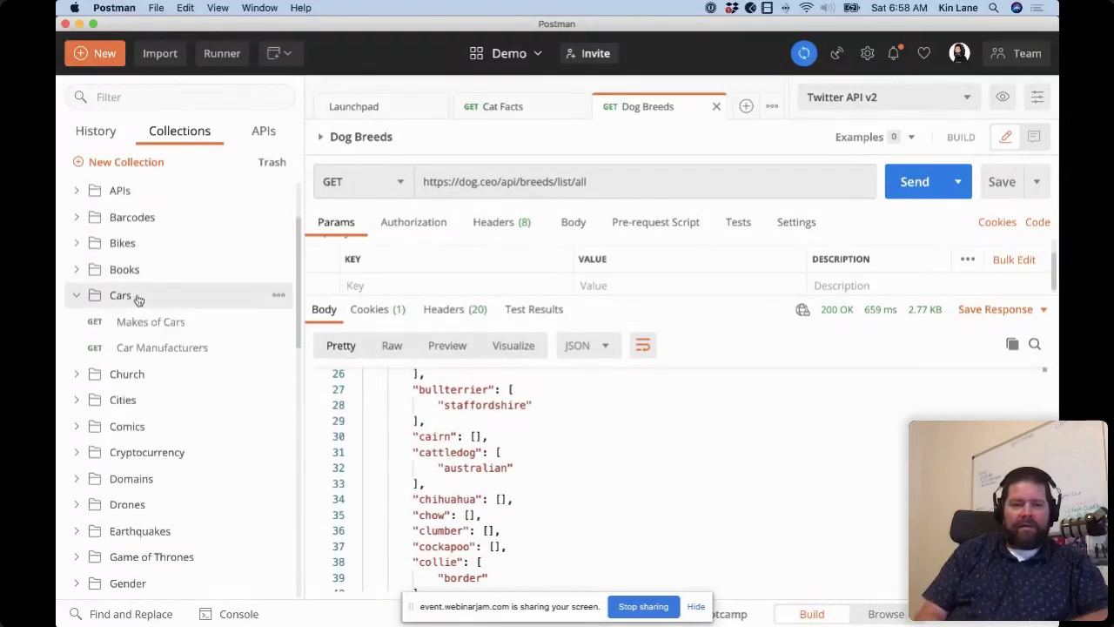
{"action": "left_click", "coordinate": [138, 299]}
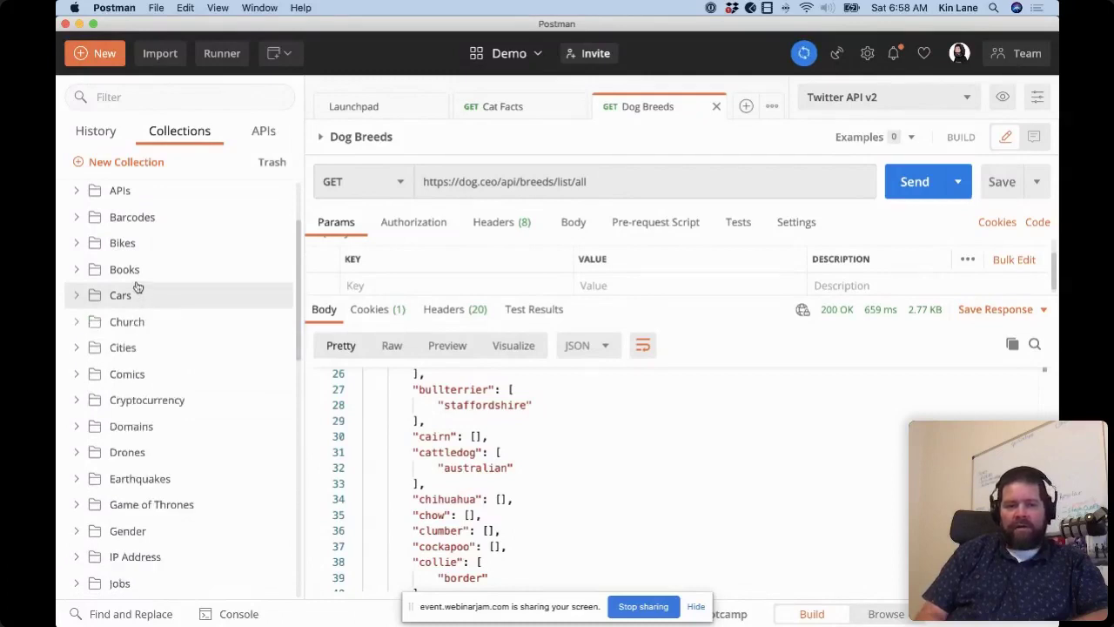
{"action": "scroll", "coordinate": [137, 321], "scroll_direction": "down", "scroll_amount": 5}
{"action": "scroll", "coordinate": [137, 324], "scroll_direction": "down", "scroll_amount": 1}
{"action": "left_click", "coordinate": [162, 305]}
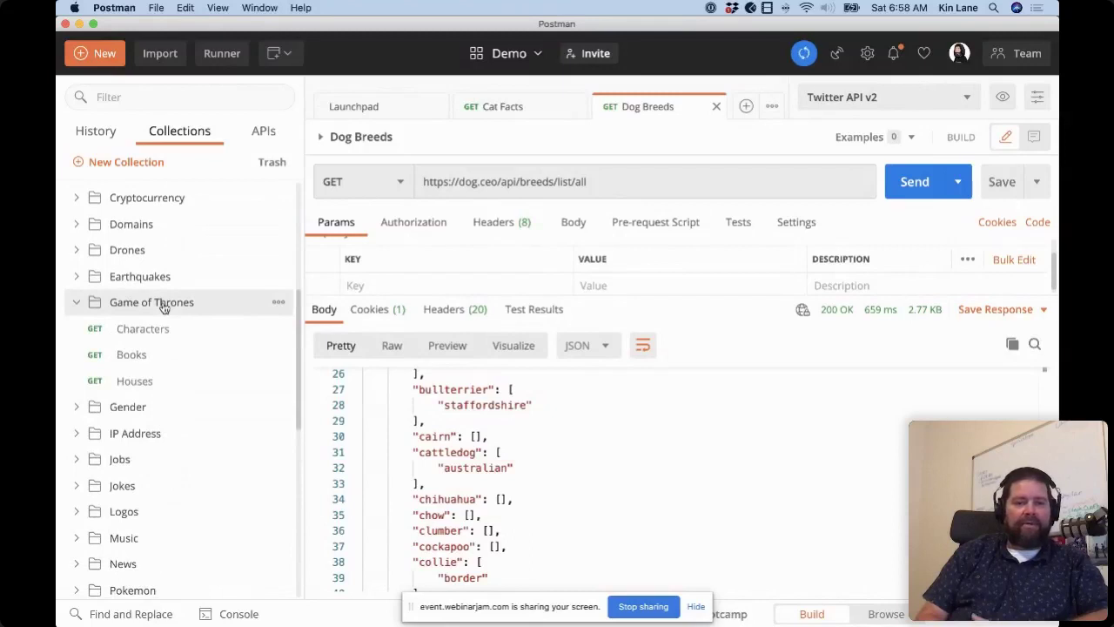
{"action": "left_click", "coordinate": [163, 304]}
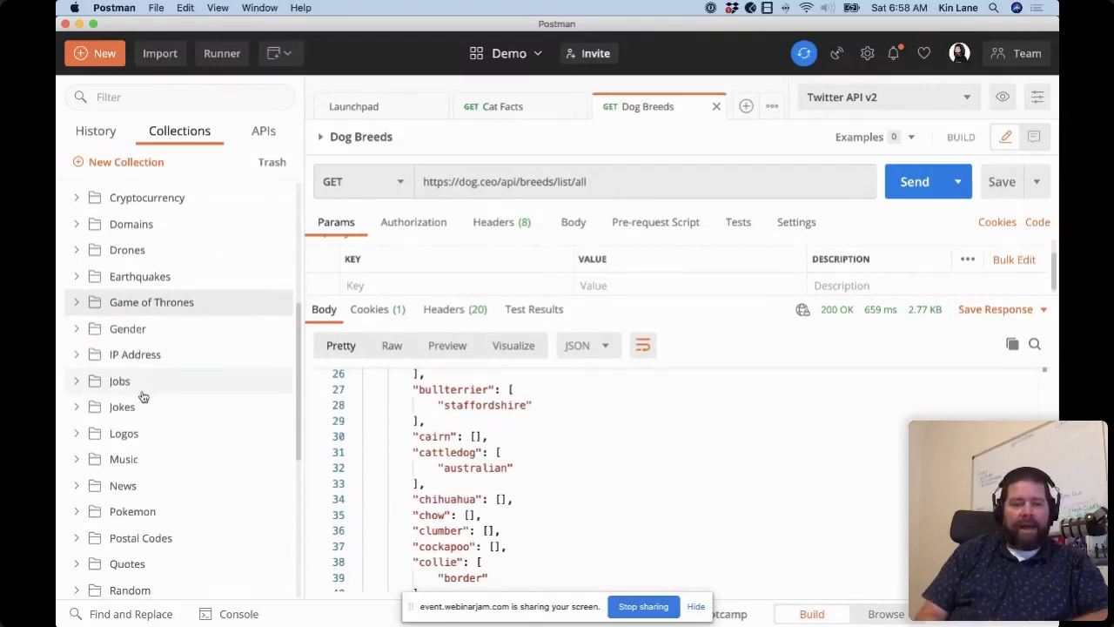
Step: Open the Random Joke request in the Jokes folder and send it four times for different jokes
{"action": "scroll", "coordinate": [142, 394], "scroll_direction": "down", "scroll_amount": 1}
{"action": "left_click", "coordinate": [131, 373]}
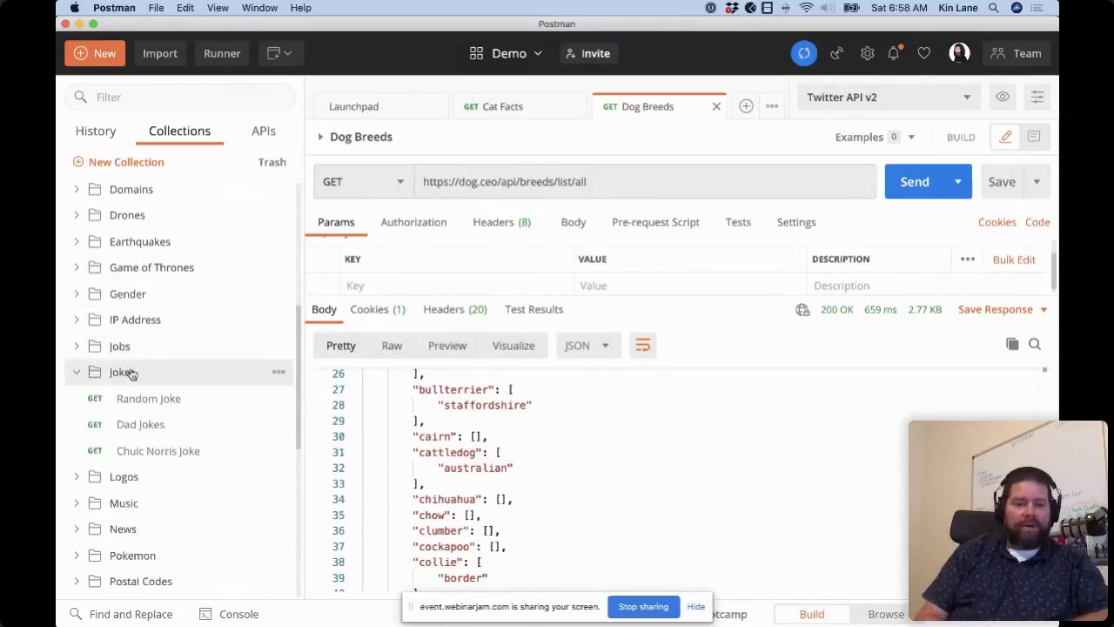
{"action": "left_click", "coordinate": [168, 399]}
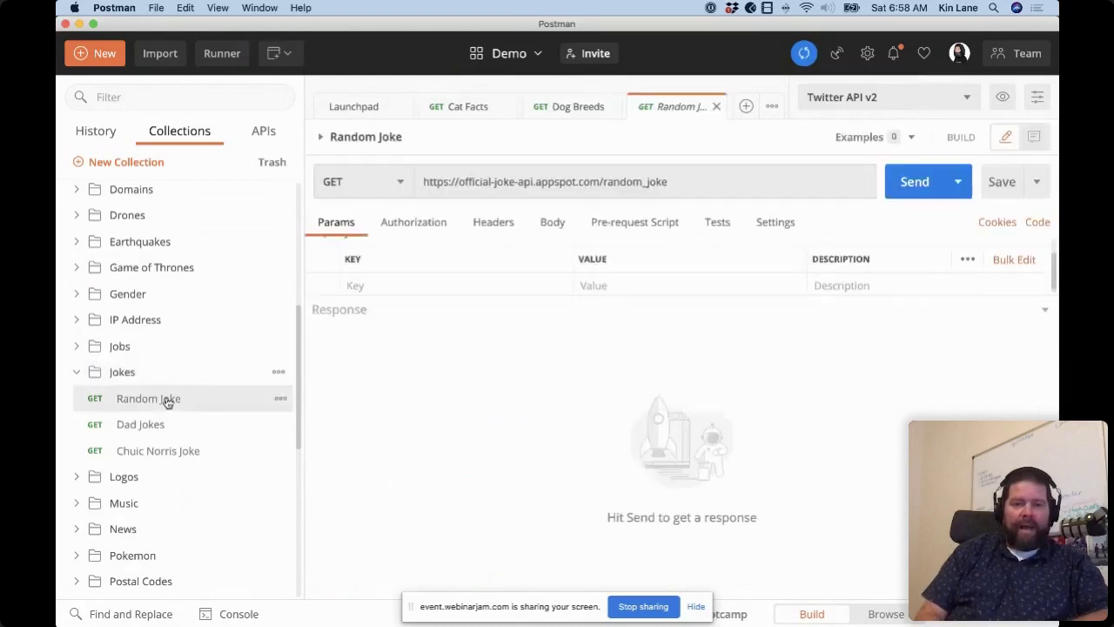
{"action": "left_click", "coordinate": [905, 185]}
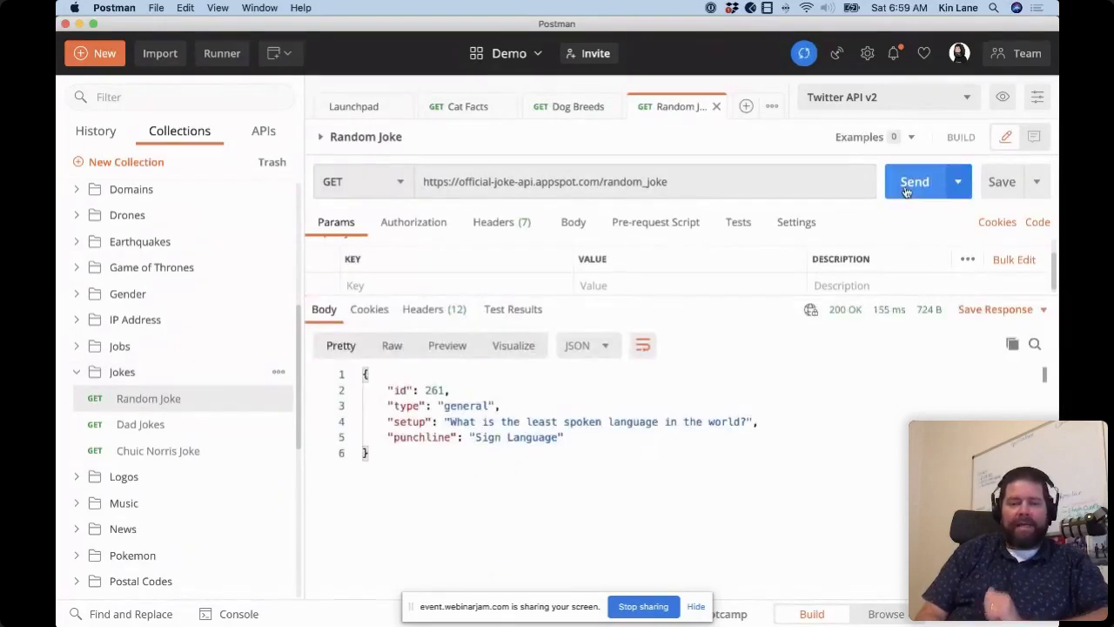
{"action": "left_click", "coordinate": [905, 191]}
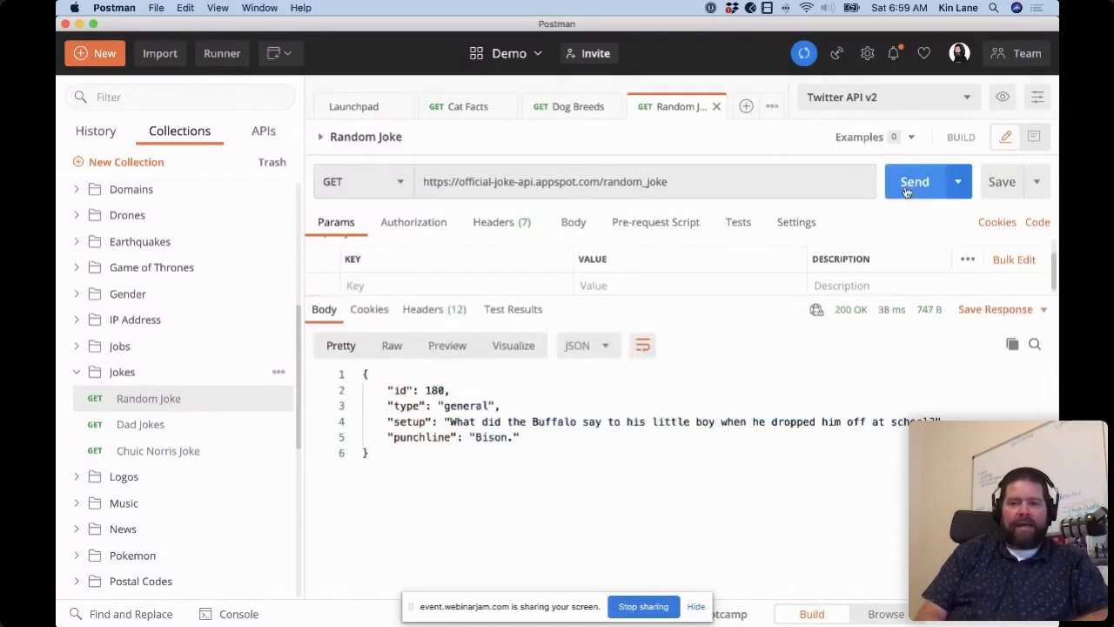
{"action": "left_click", "coordinate": [906, 190]}
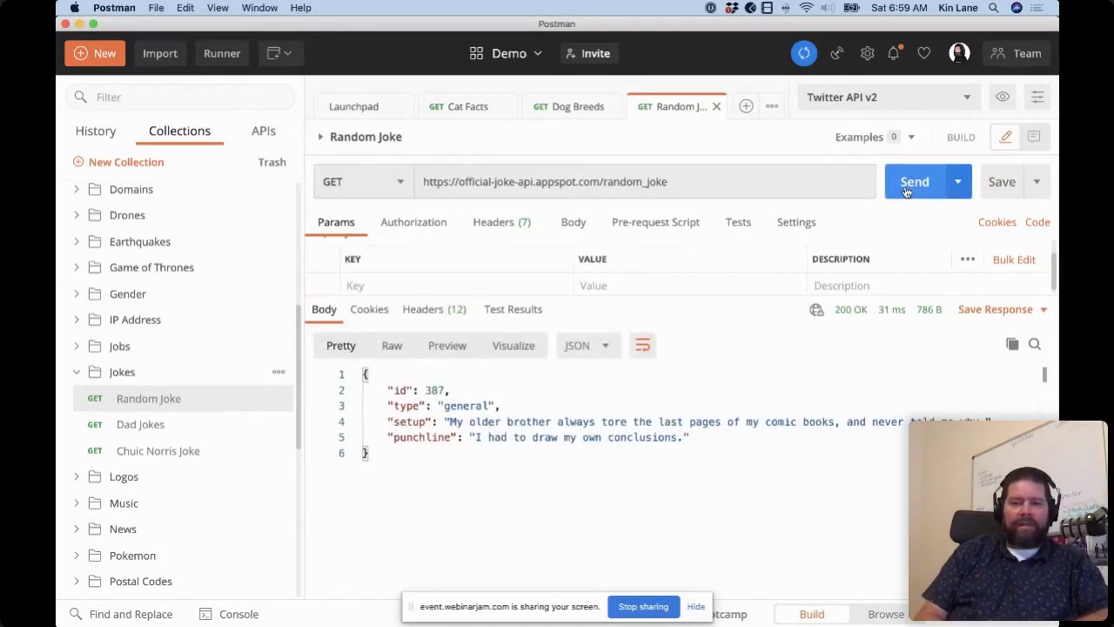
{"action": "left_click", "coordinate": [906, 191]}
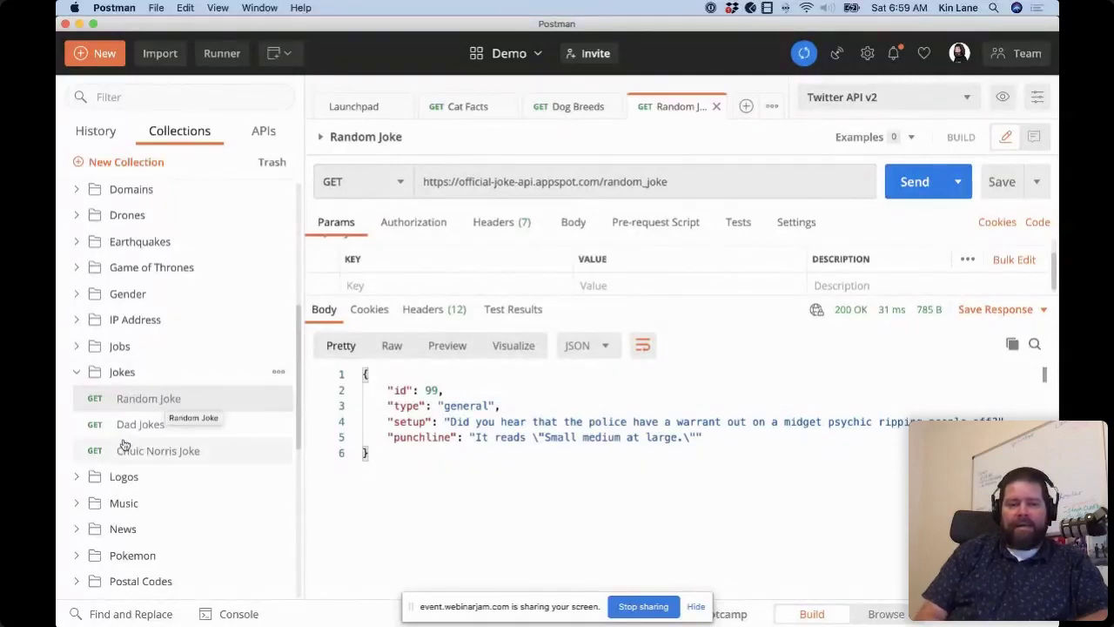
Step: Browse the remaining collection folders, looking inside Space with its SpaceX subfolder and Tacos, and return to the start of the list
{"action": "scroll", "coordinate": [129, 478], "scroll_direction": "down", "scroll_amount": 2}
{"action": "scroll", "coordinate": [131, 478], "scroll_direction": "down", "scroll_amount": 5}
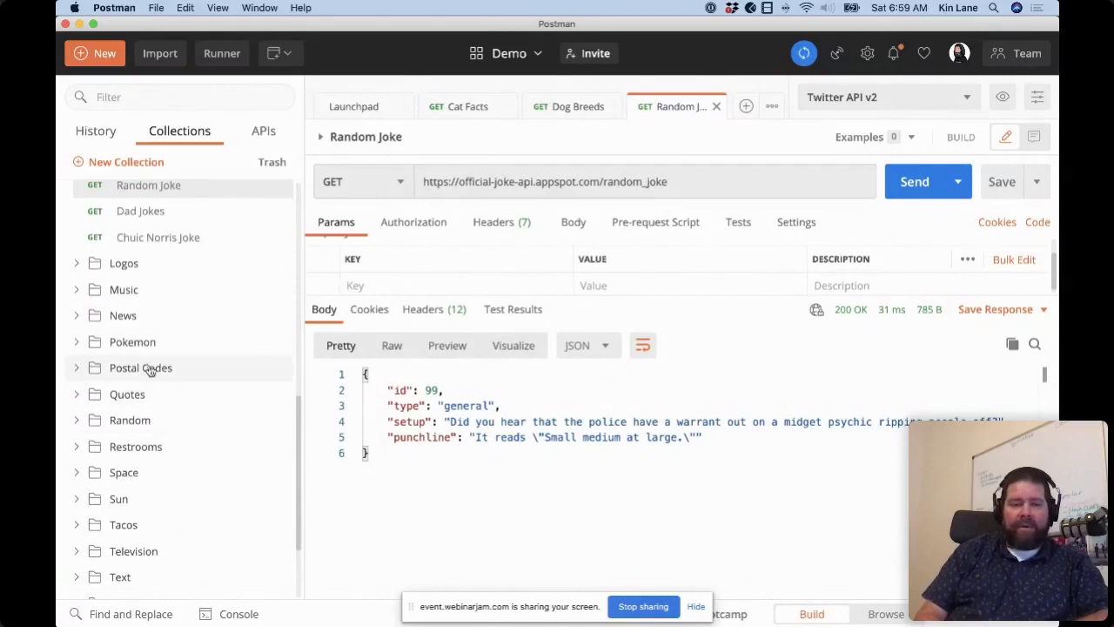
{"action": "scroll", "coordinate": [153, 388], "scroll_direction": "down", "scroll_amount": 2}
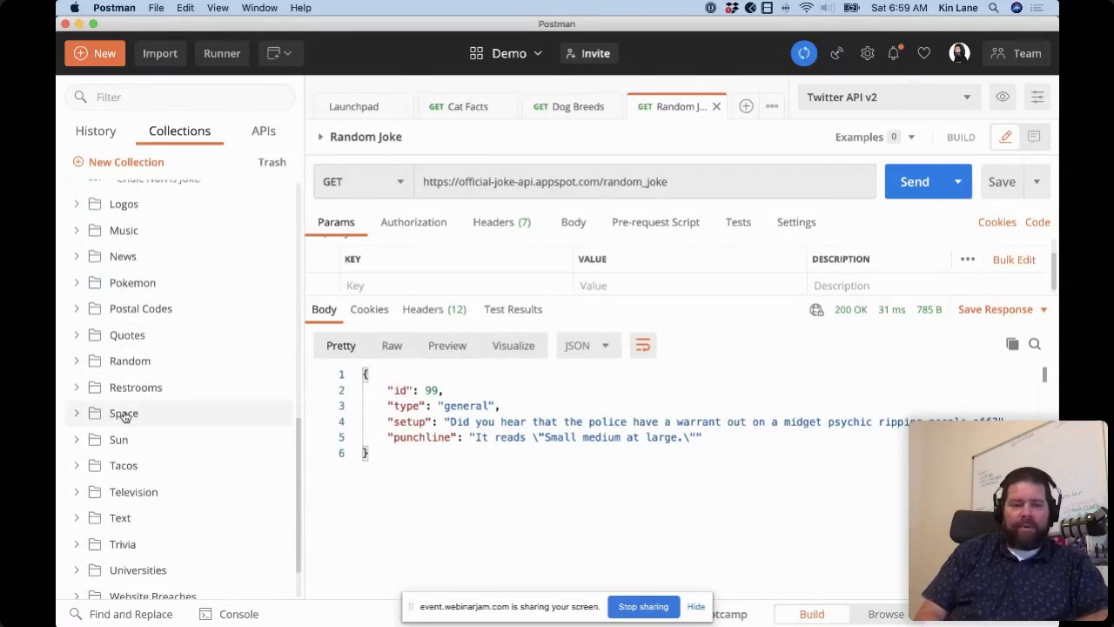
{"action": "left_click", "coordinate": [126, 416]}
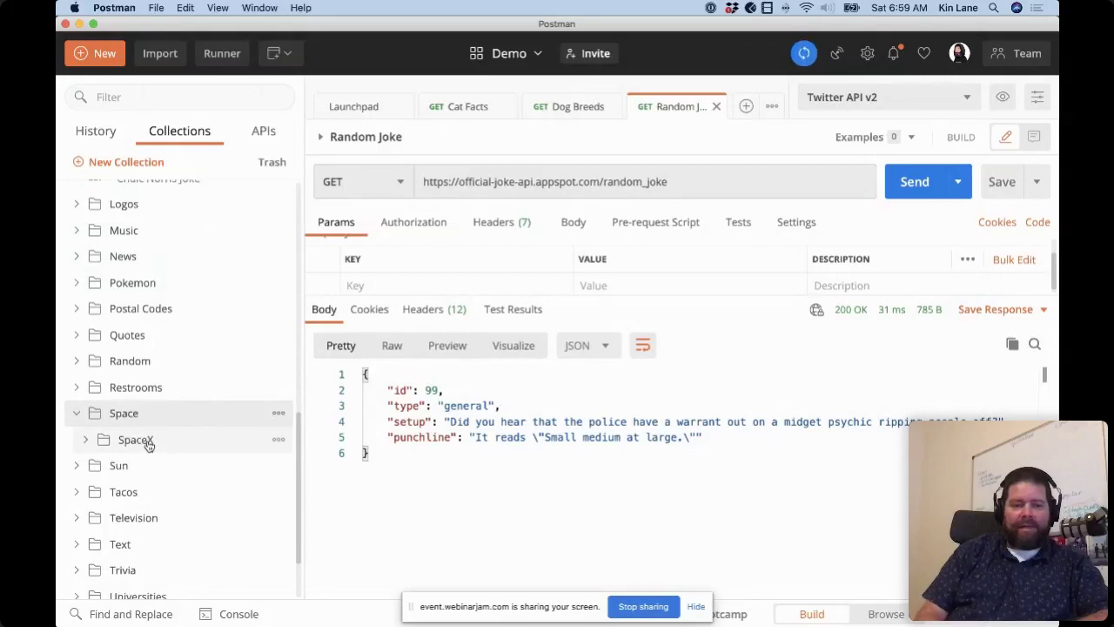
{"action": "left_click", "coordinate": [136, 440]}
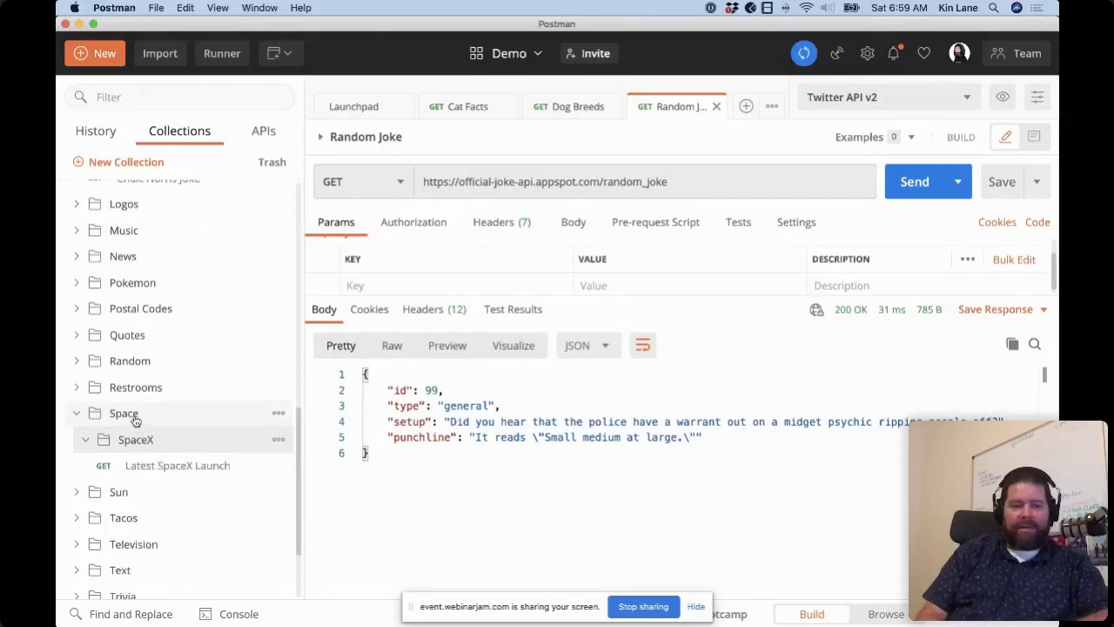
{"action": "left_click", "coordinate": [132, 416]}
{"action": "left_click", "coordinate": [136, 466]}
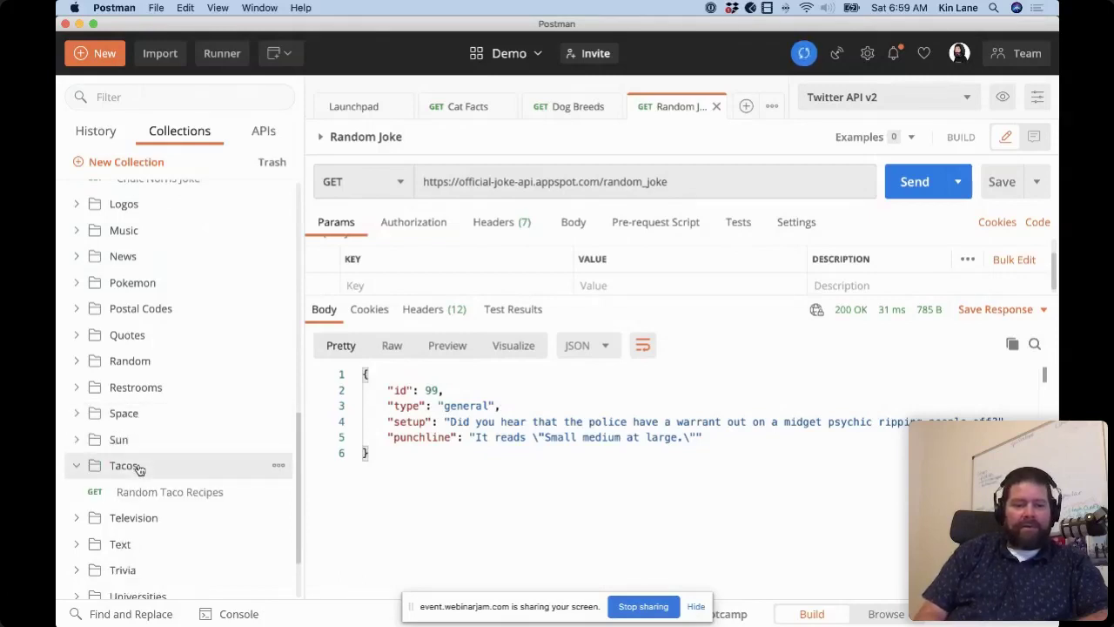
{"action": "left_click", "coordinate": [136, 467]}
{"action": "scroll", "coordinate": [137, 475], "scroll_direction": "down", "scroll_amount": 2}
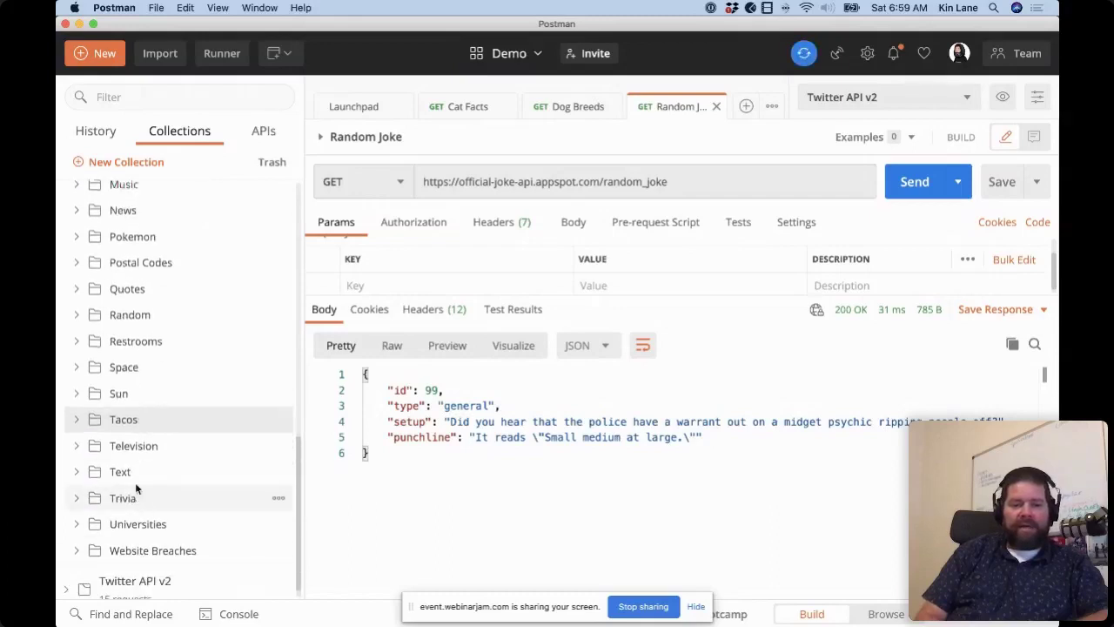
{"action": "scroll", "coordinate": [137, 489], "scroll_direction": "up", "scroll_amount": 15}
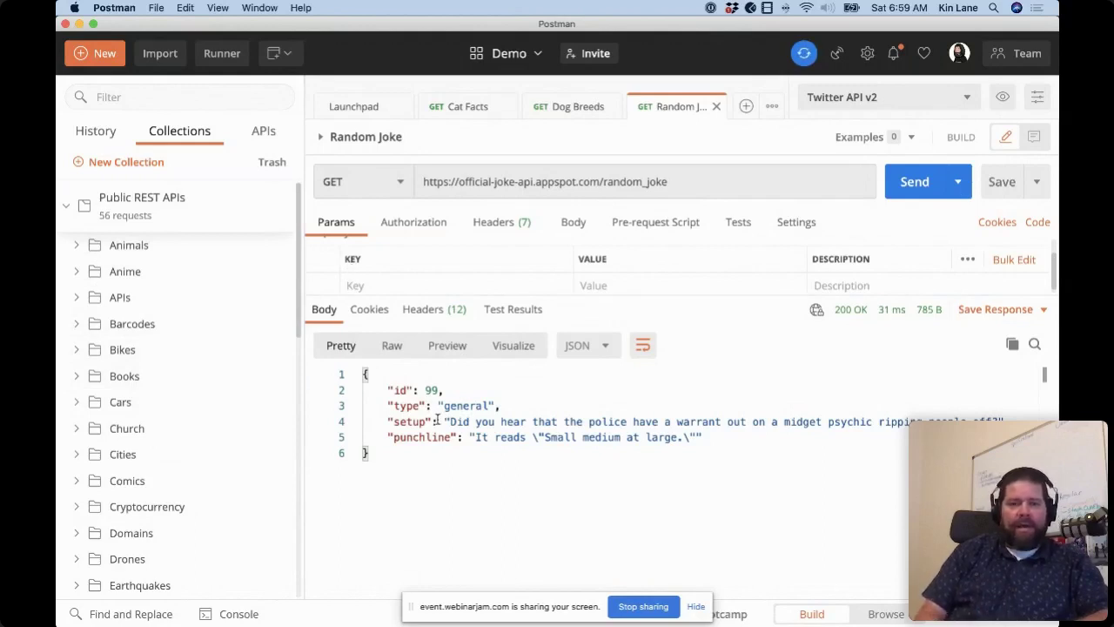
Step: Show the Random Joke request's authorization settings in an enlarged pane and review the available authorization types without changing the selection
{"action": "left_click", "coordinate": [433, 235]}
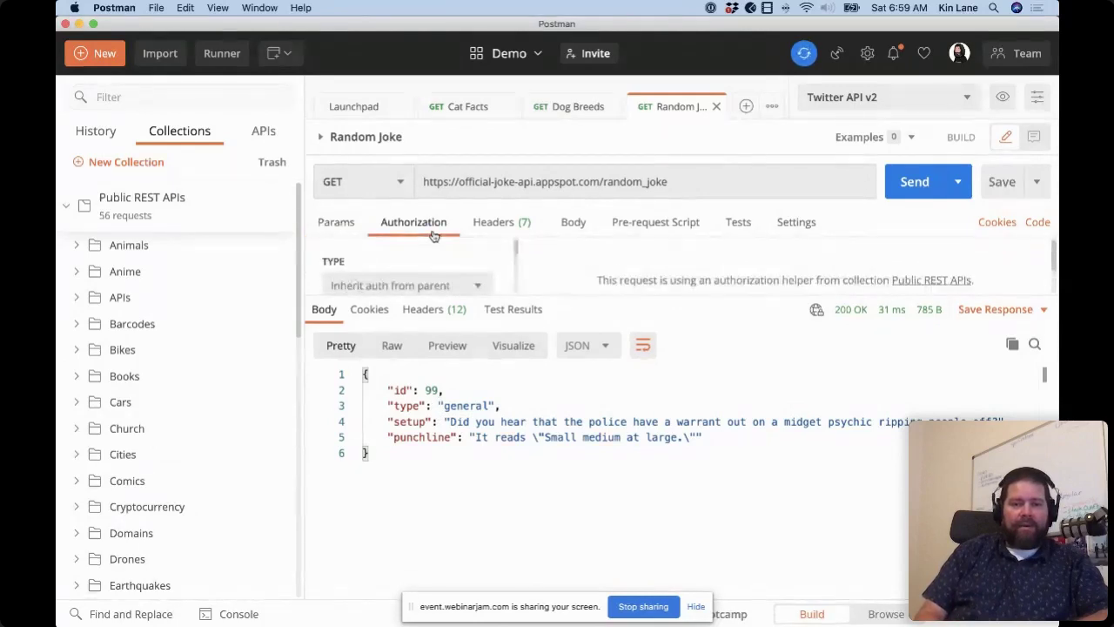
{"action": "left_click_drag", "start_coordinate": [549, 296], "coordinate": [540, 404]}
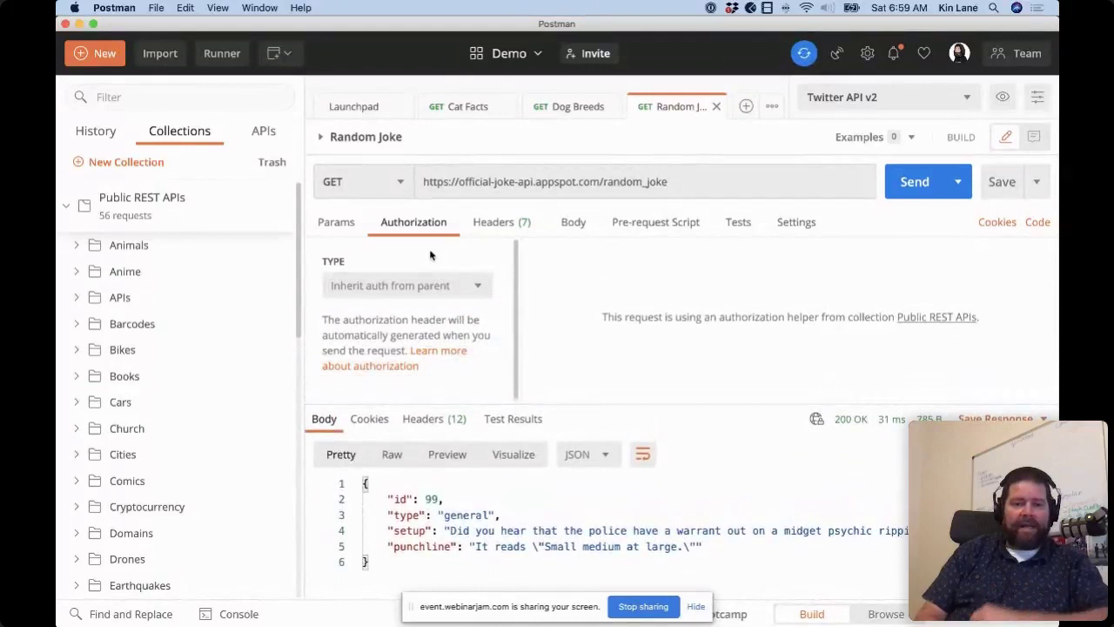
{"action": "left_click", "coordinate": [450, 288]}
{"action": "scroll", "coordinate": [403, 371], "scroll_direction": "down", "scroll_amount": 1}
{"action": "scroll", "coordinate": [403, 371], "scroll_direction": "up", "scroll_amount": 1}
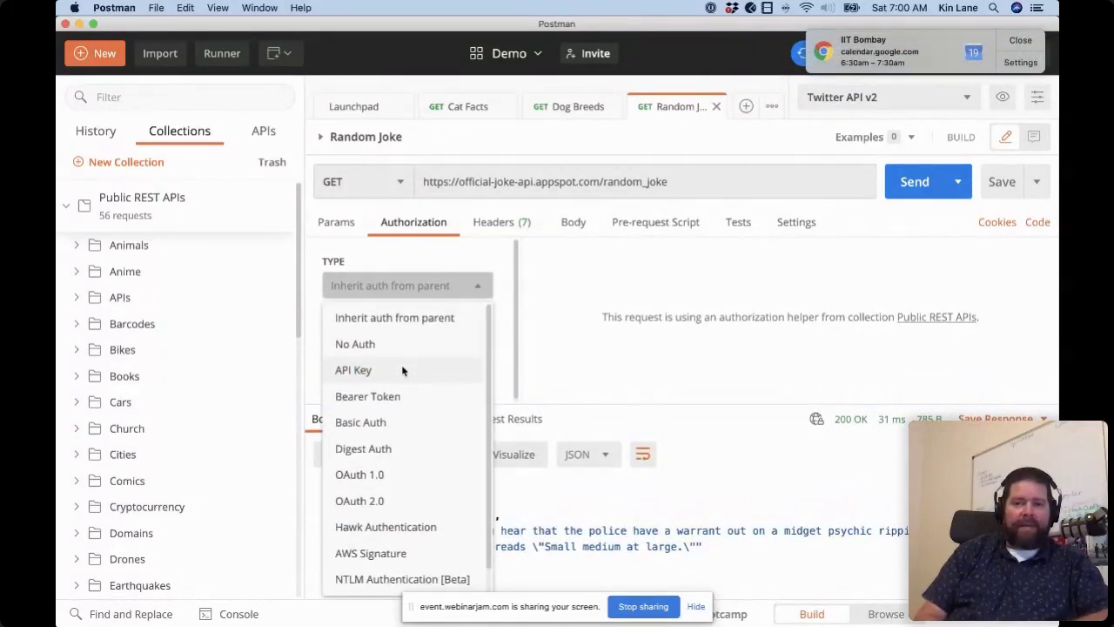
{"action": "left_click", "coordinate": [1023, 44]}
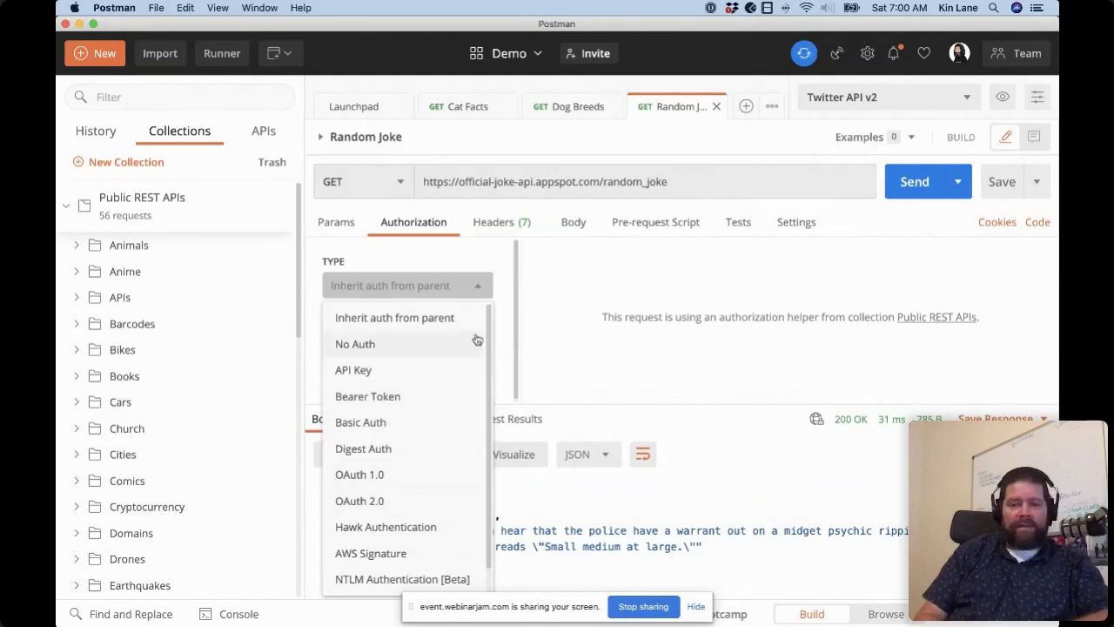
{"action": "left_click", "coordinate": [477, 294]}
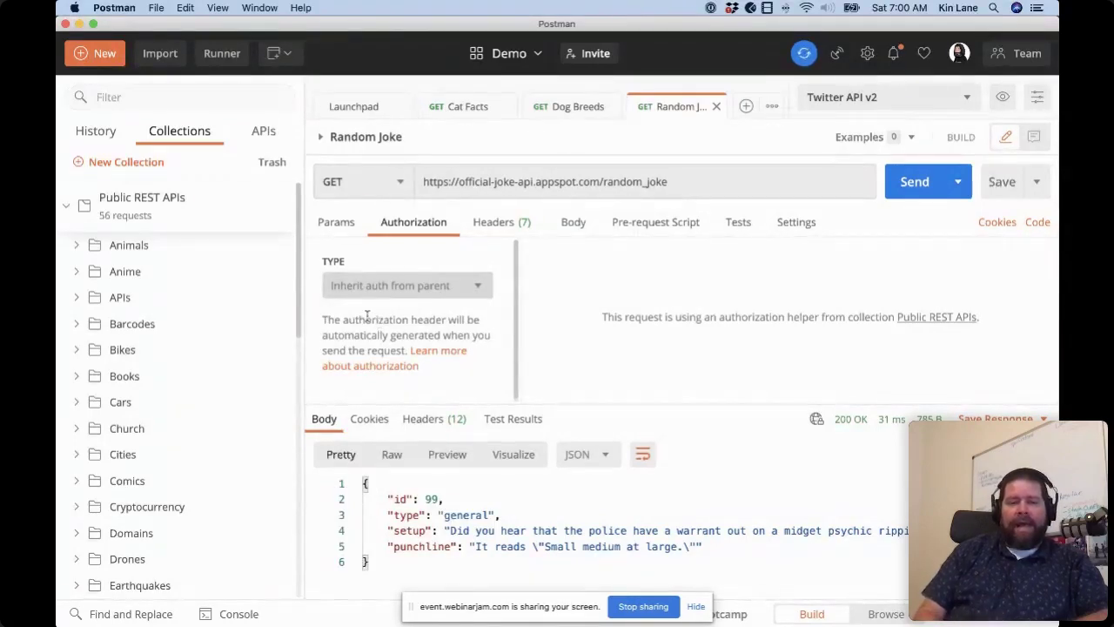
Step: Collapse the Public REST APIs collection and browse the API Network's categories and featured APIs, returning to the start of the listing
{"action": "left_click", "coordinate": [223, 225]}
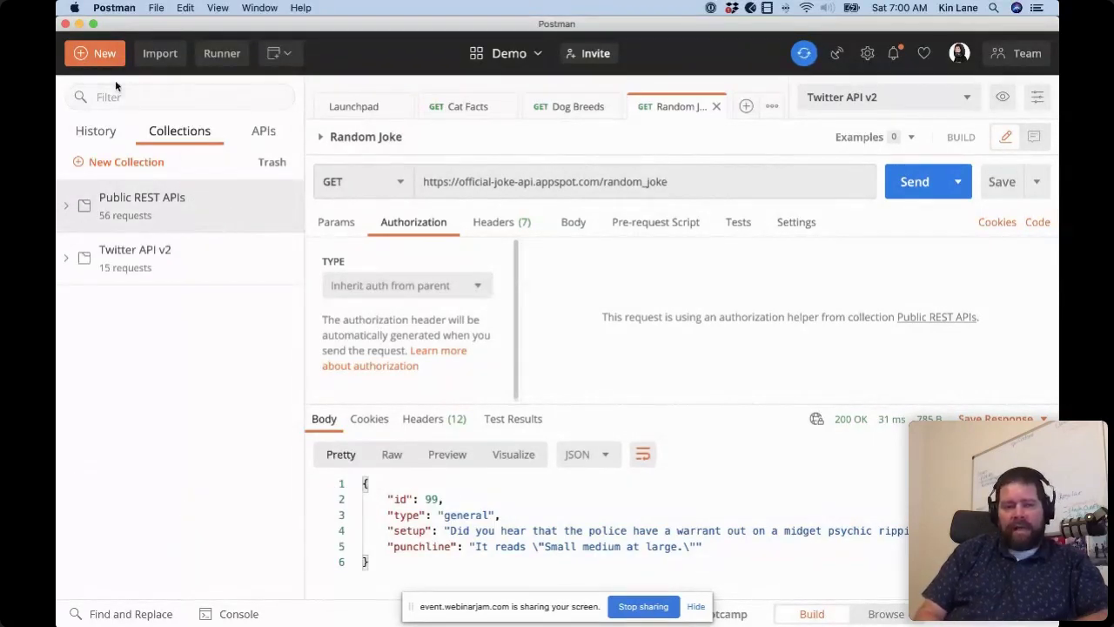
{"action": "left_click", "coordinate": [101, 58]}
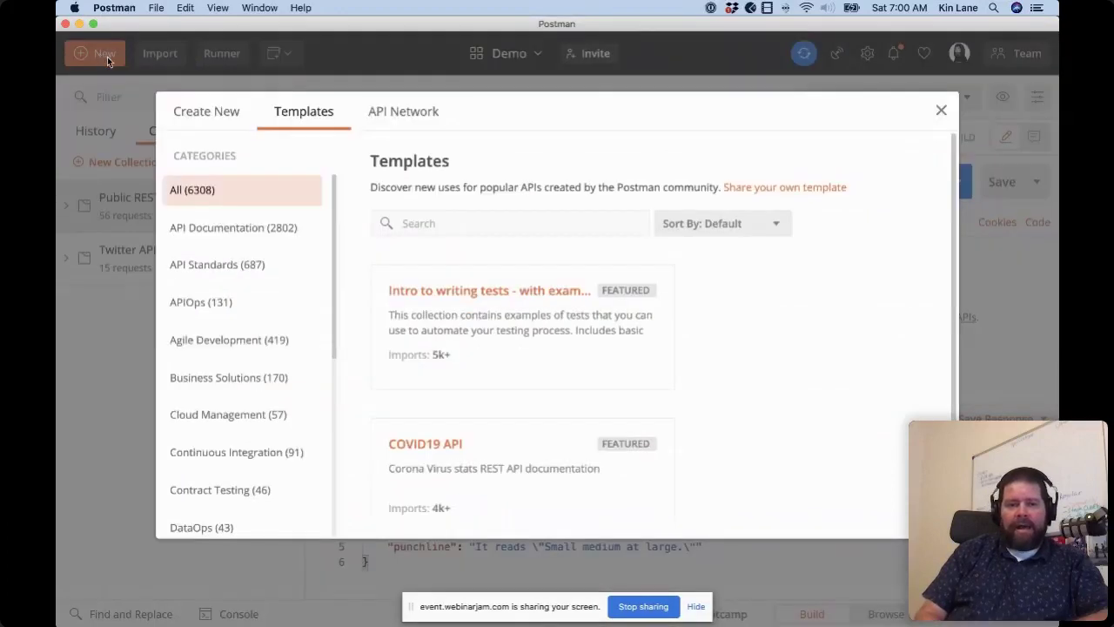
{"action": "left_click", "coordinate": [405, 119]}
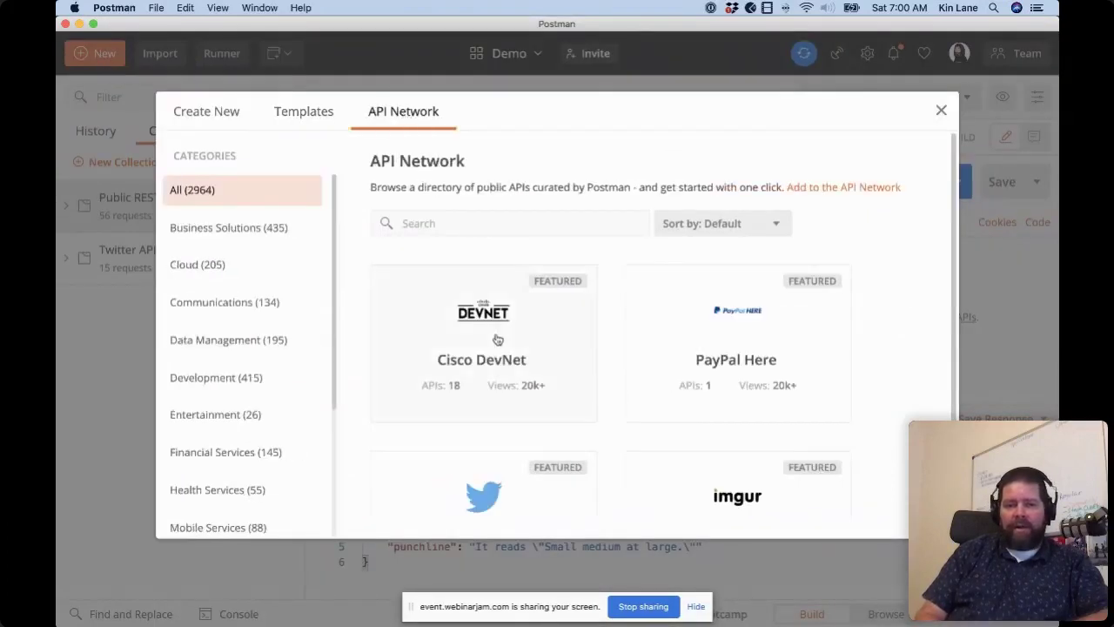
{"action": "scroll", "coordinate": [283, 308], "scroll_direction": "down", "scroll_amount": 3}
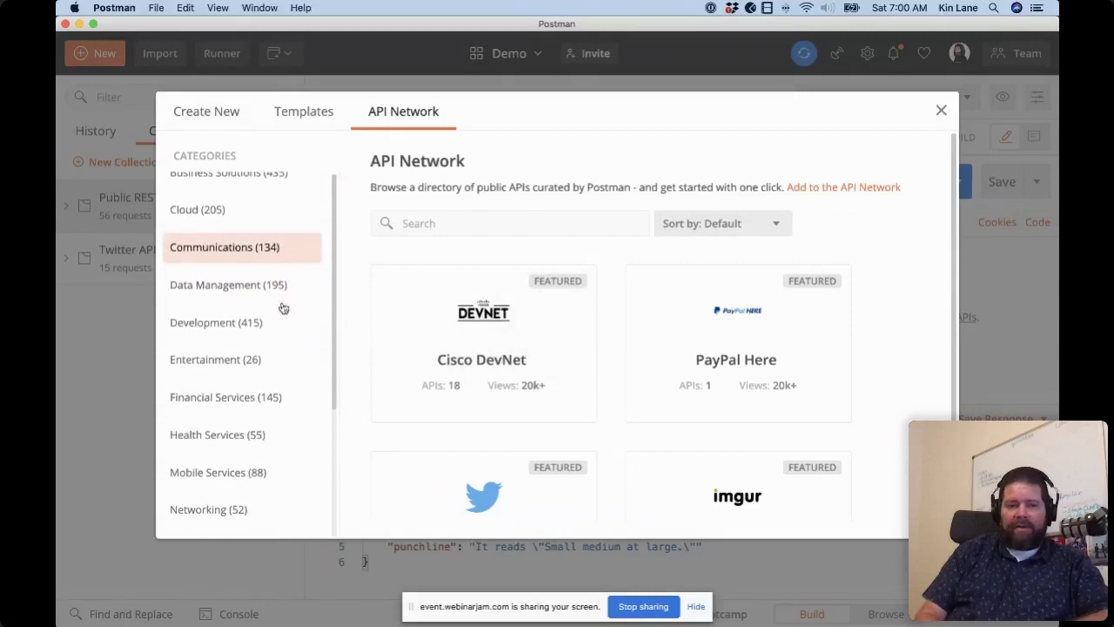
{"action": "scroll", "coordinate": [283, 308], "scroll_direction": "up", "scroll_amount": 3}
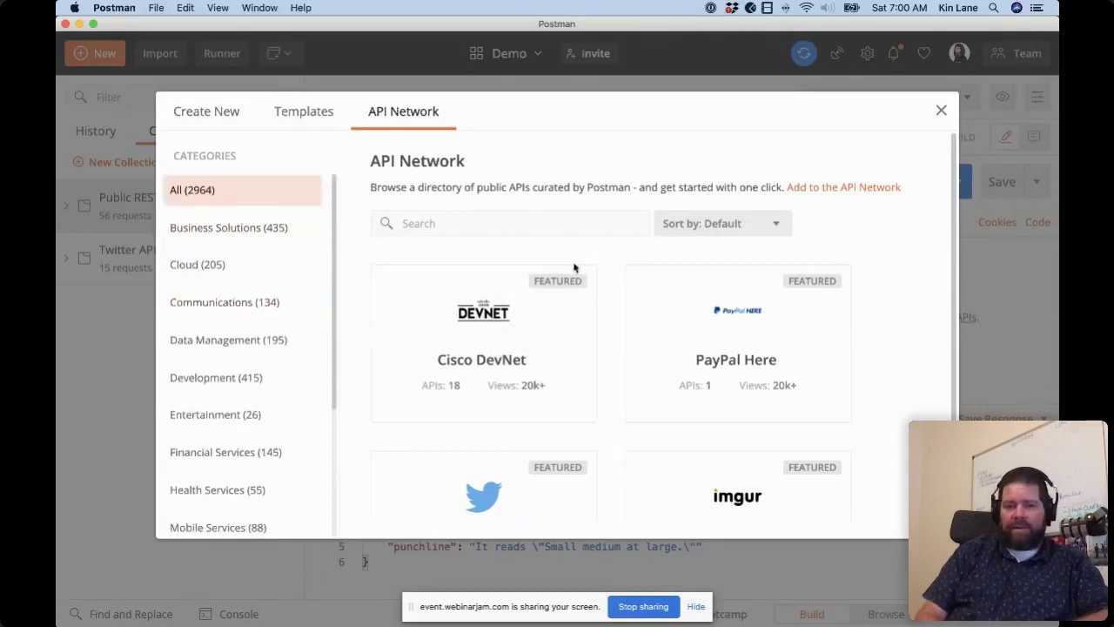
{"action": "scroll", "coordinate": [573, 268], "scroll_direction": "down", "scroll_amount": 5}
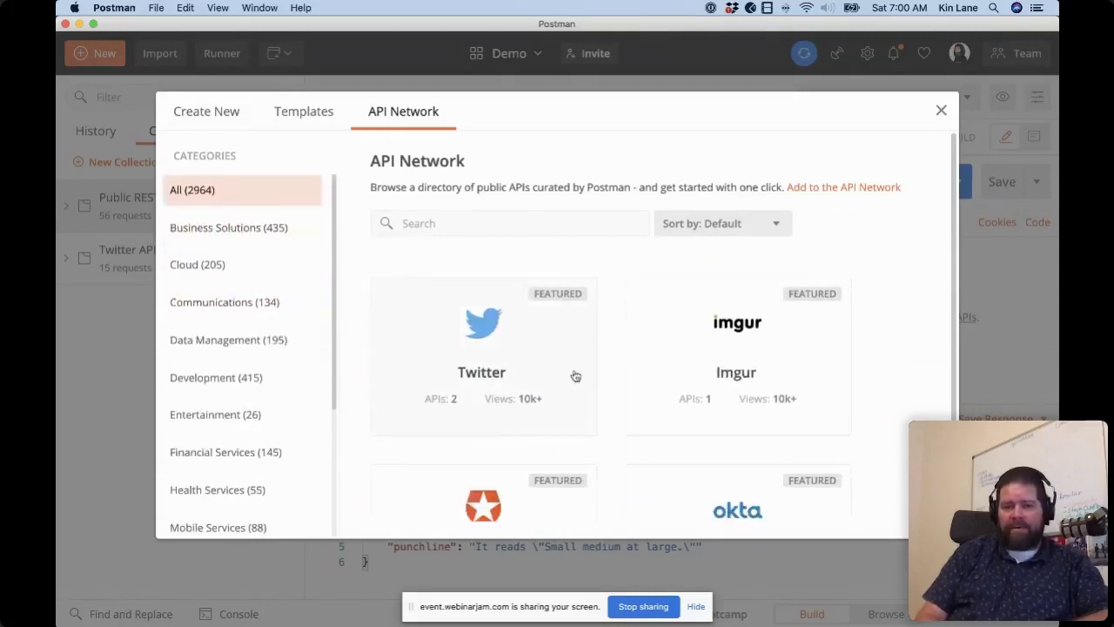
{"action": "scroll", "coordinate": [576, 376], "scroll_direction": "down", "scroll_amount": 10}
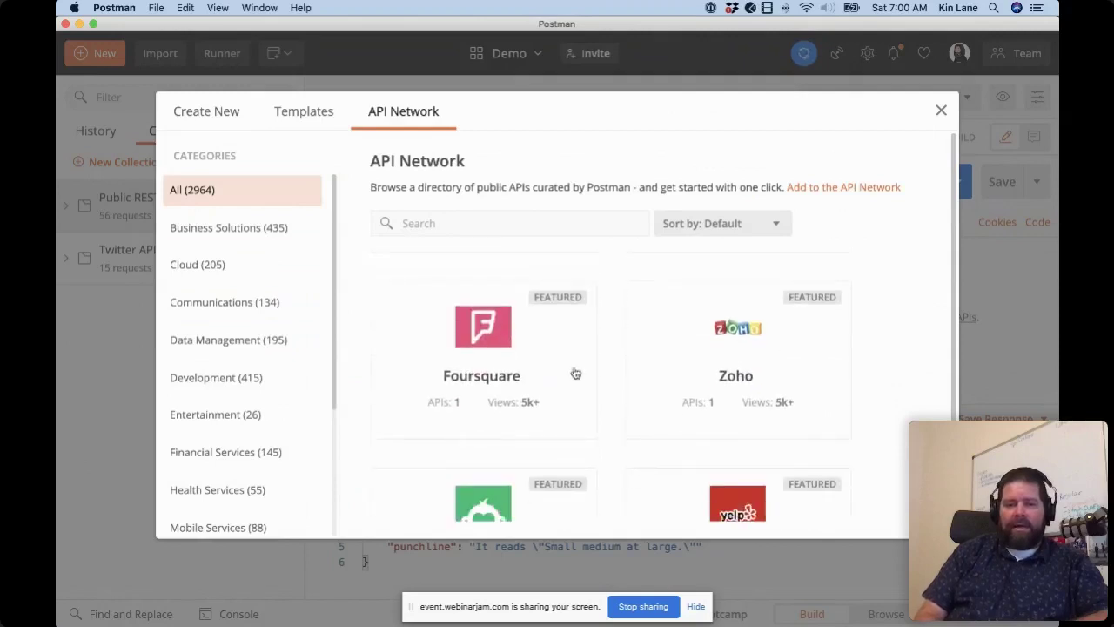
{"action": "scroll", "coordinate": [575, 374], "scroll_direction": "up", "scroll_amount": 10}
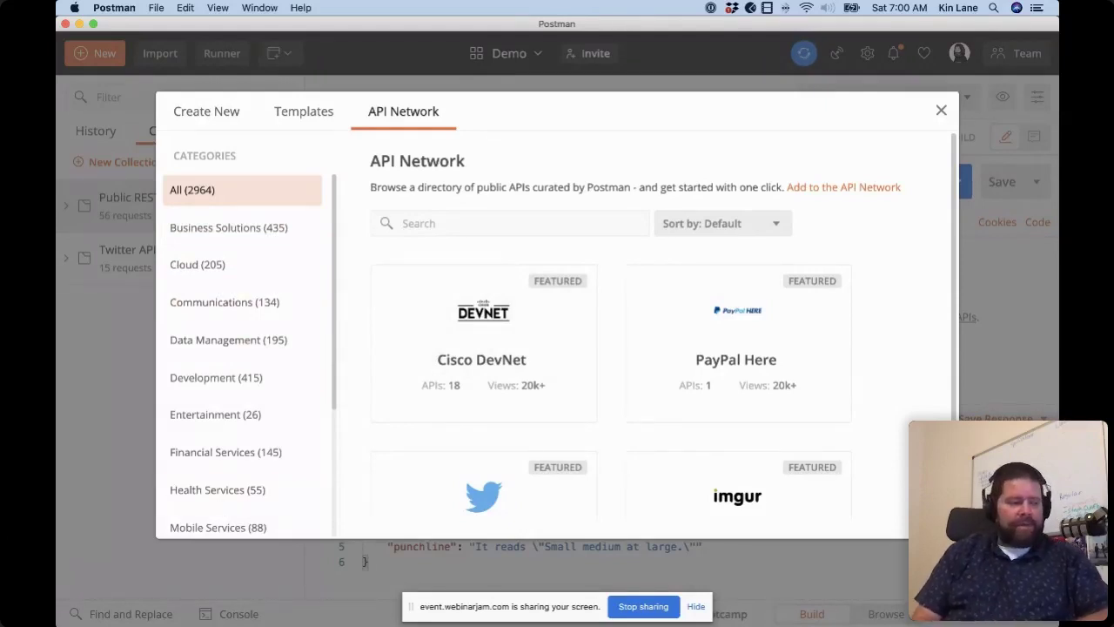
Step: Switch to Chrome, search the web for "zoom api postman" and open the "Using Postman to Test Zoom APIs" guide
{"action": "key", "text": "super+Tab"}
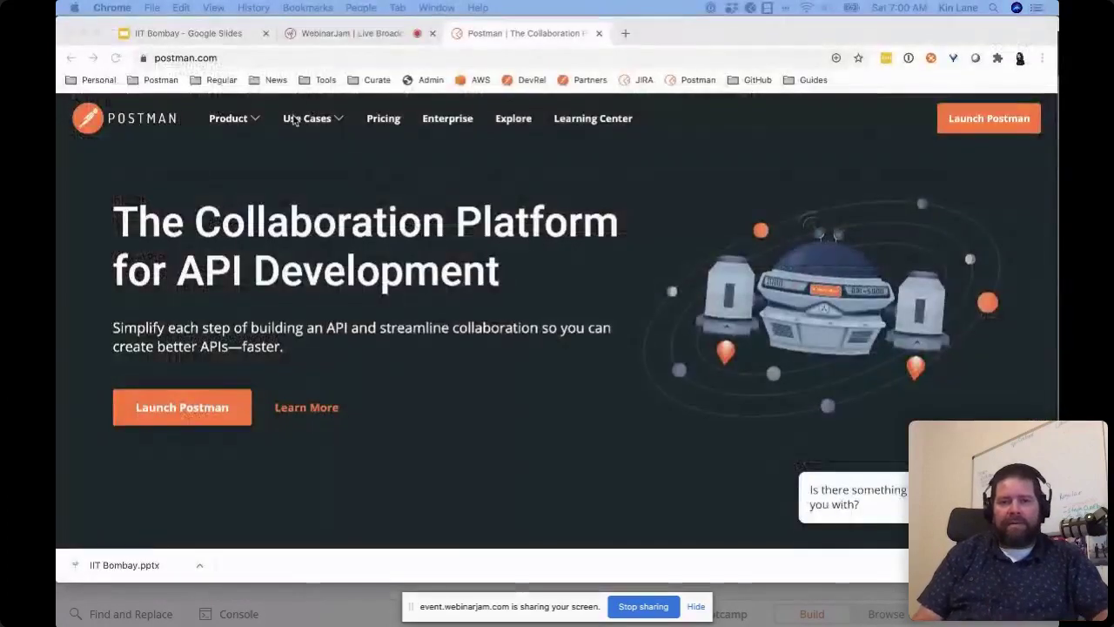
{"action": "left_click", "coordinate": [493, 58]}
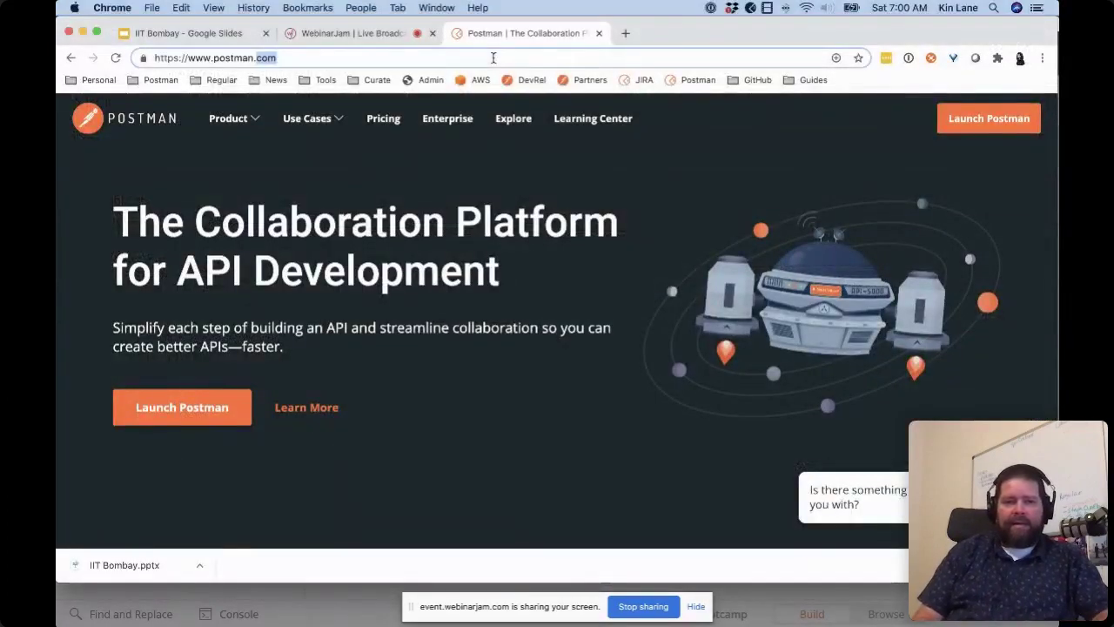
{"action": "type", "text": "om api"}
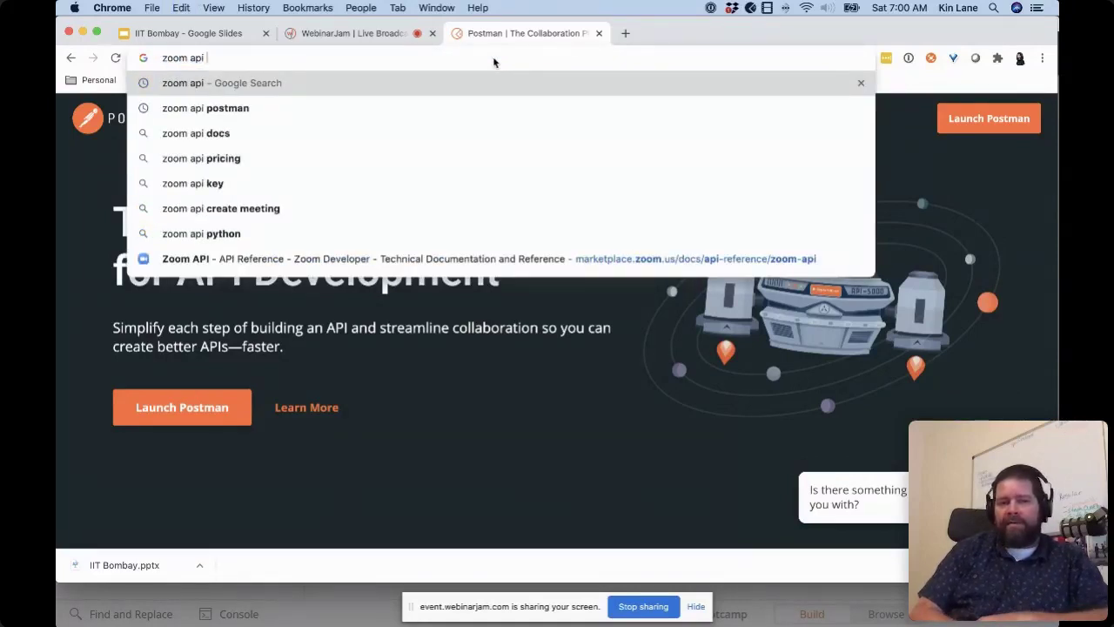
{"action": "type", "text": " postman"}
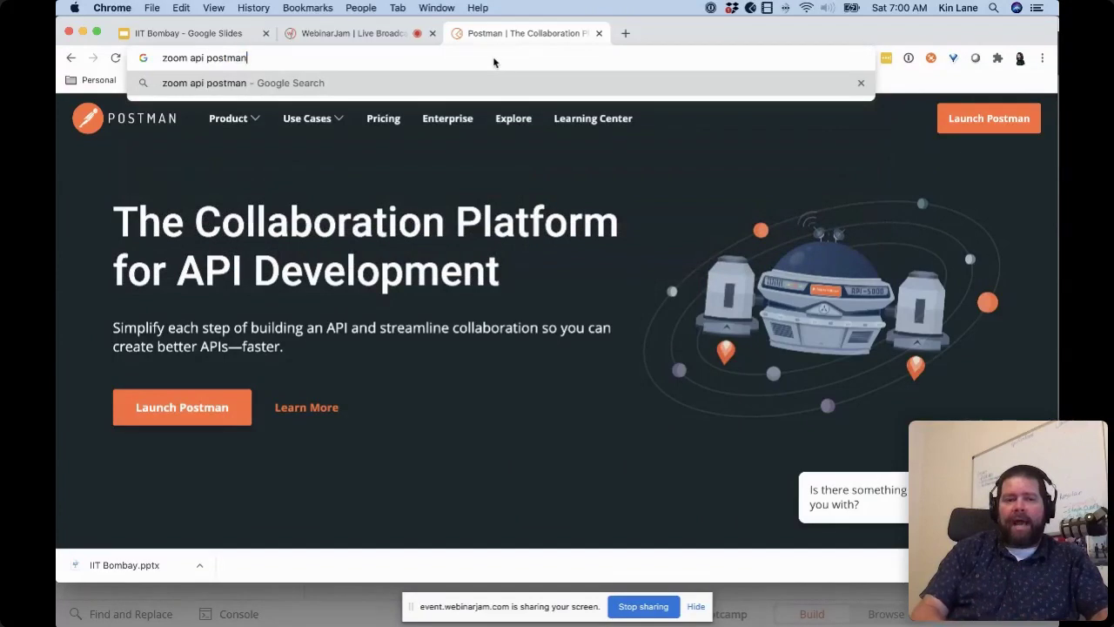
{"action": "key", "text": "Return"}
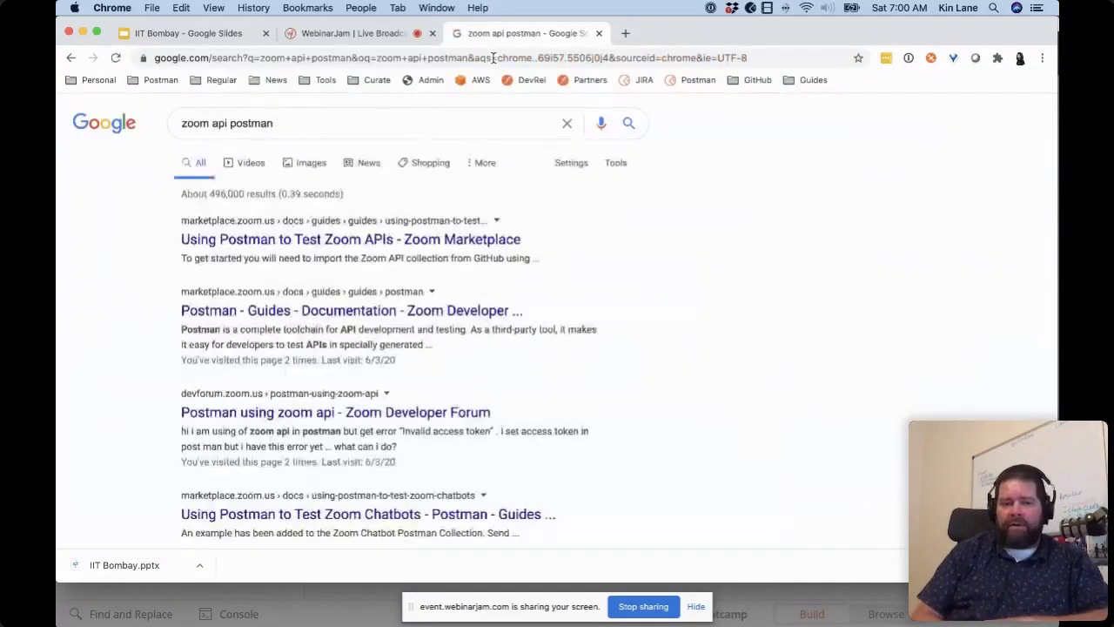
{"action": "left_click", "coordinate": [317, 240]}
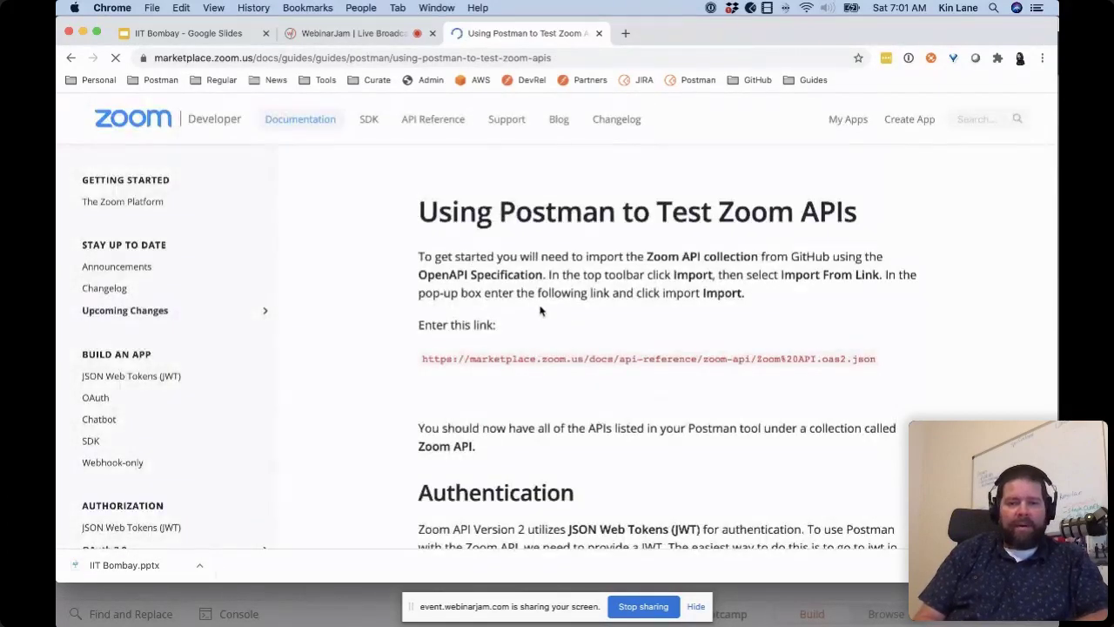
Step: Read through the Zoom guide's import link, authentication and authorization instructions, and return to its beginning
{"action": "scroll", "coordinate": [539, 307], "scroll_direction": "down", "scroll_amount": 3}
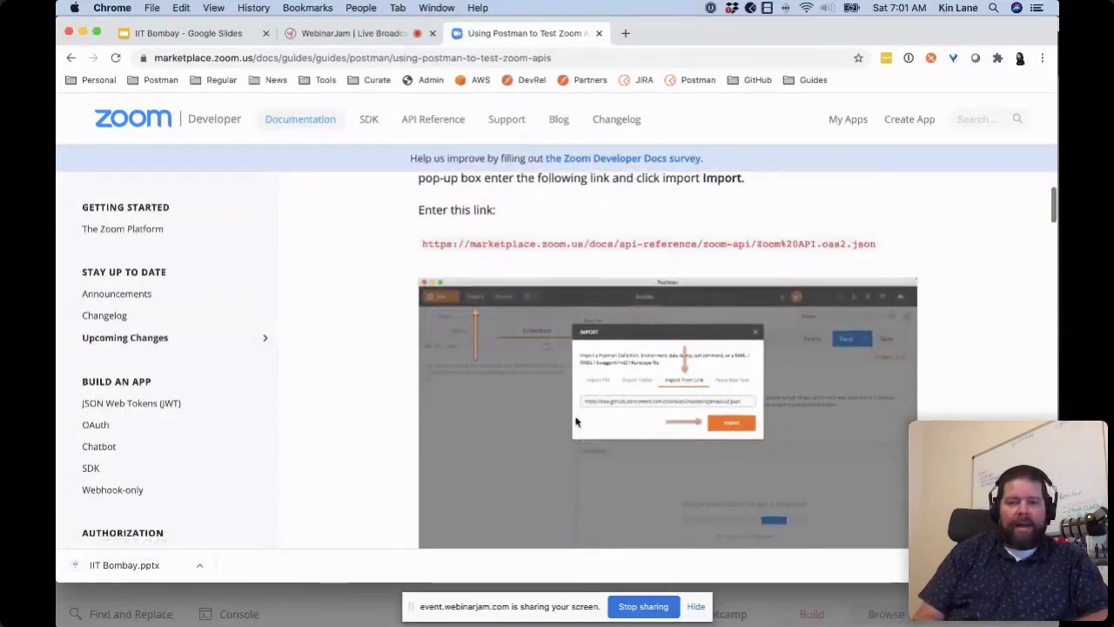
{"action": "scroll", "coordinate": [535, 314], "scroll_direction": "down", "scroll_amount": 10}
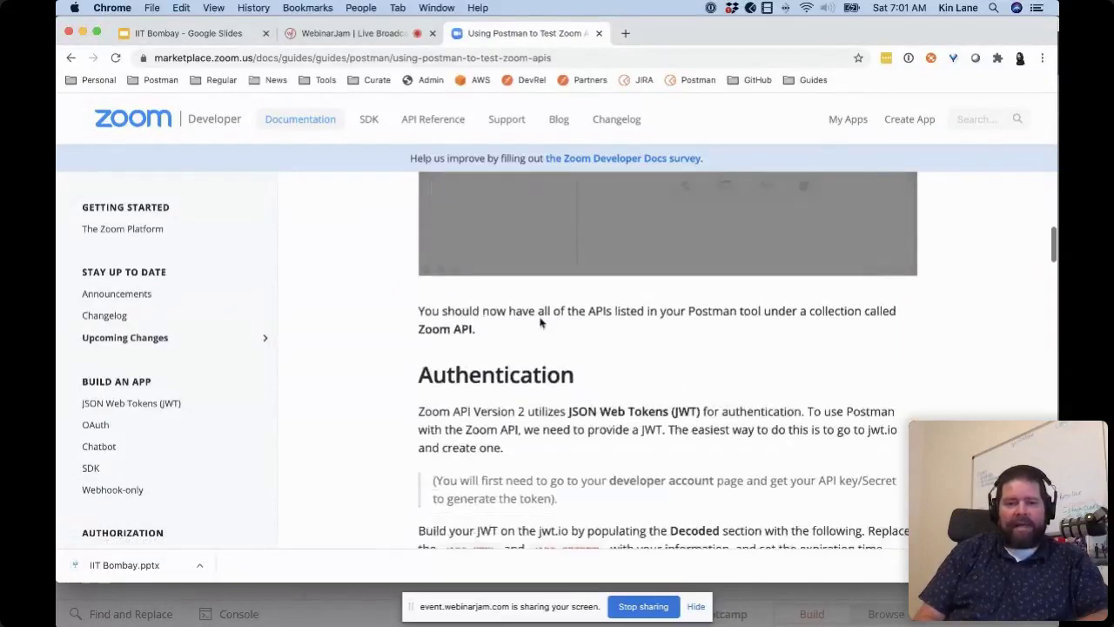
{"action": "scroll", "coordinate": [539, 322], "scroll_direction": "down", "scroll_amount": 10}
{"action": "scroll", "coordinate": [540, 323], "scroll_direction": "down", "scroll_amount": 10}
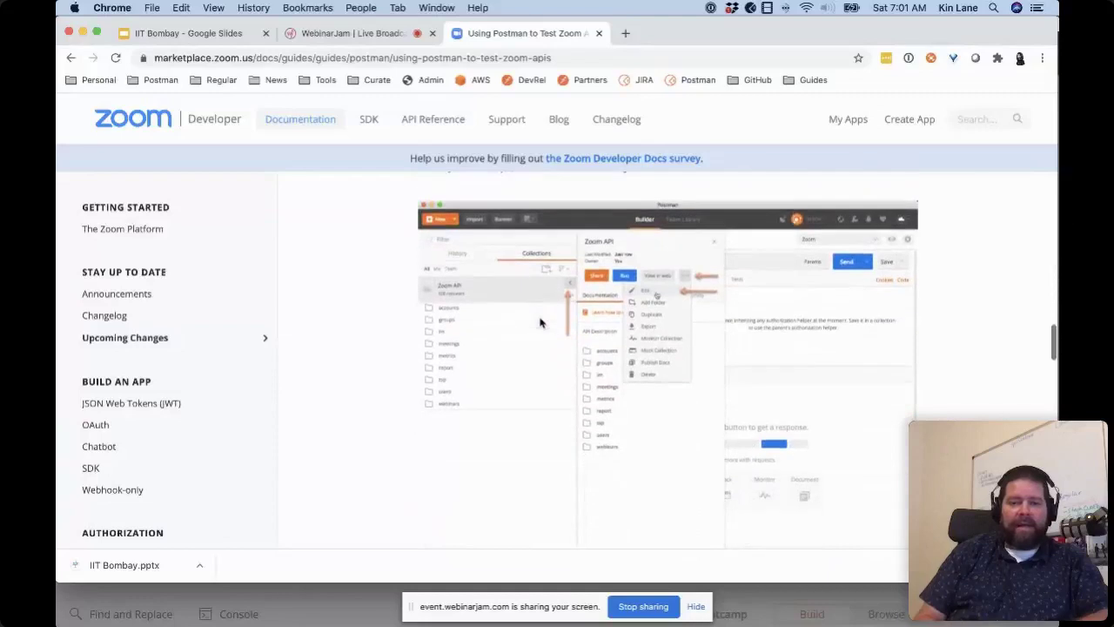
{"action": "scroll", "coordinate": [527, 343], "scroll_direction": "down", "scroll_amount": 10}
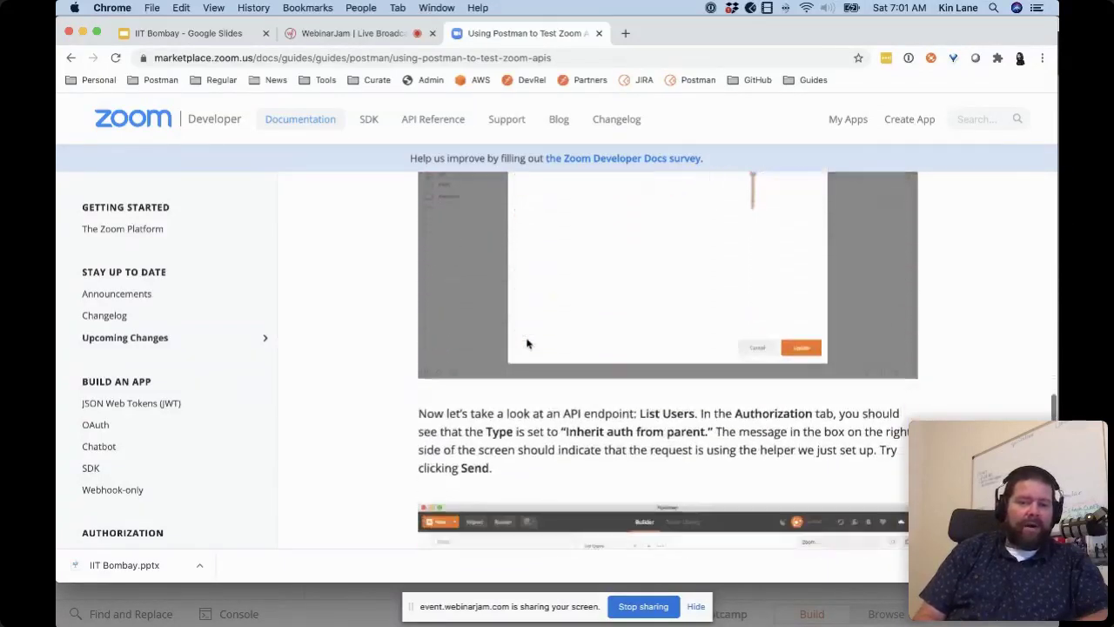
{"action": "scroll", "coordinate": [527, 343], "scroll_direction": "up", "scroll_amount": 10}
{"action": "scroll", "coordinate": [526, 343], "scroll_direction": "up", "scroll_amount": 10}
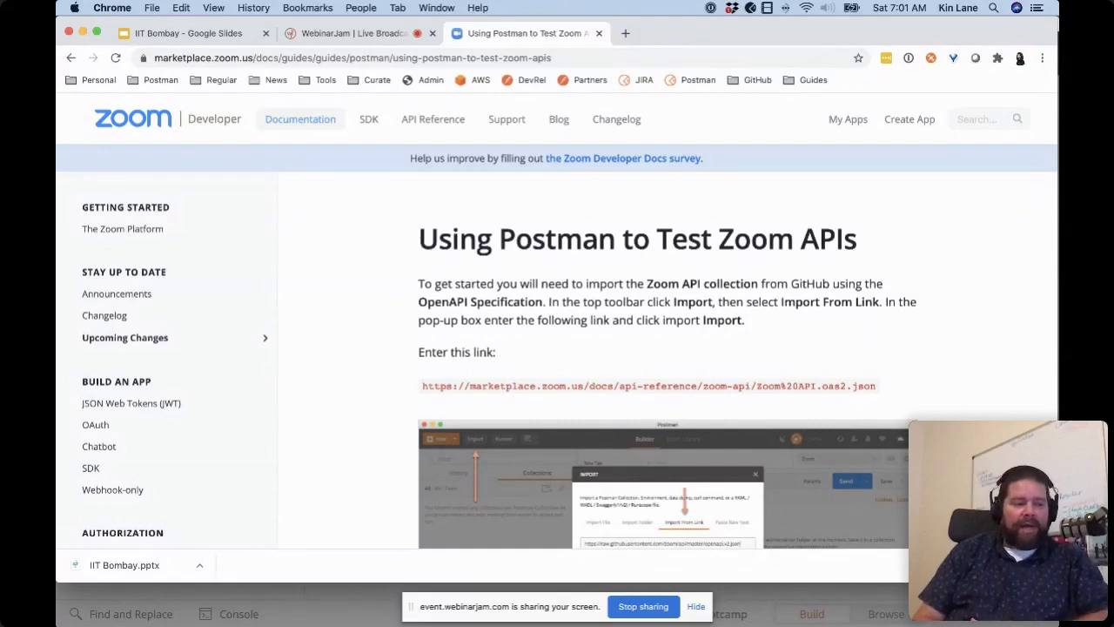
Step: Switch back to Postman and close the API Network directory along with the open Random Joke, Dog Breeds and Cat Facts requests
{"action": "key", "text": "super+Tab"}
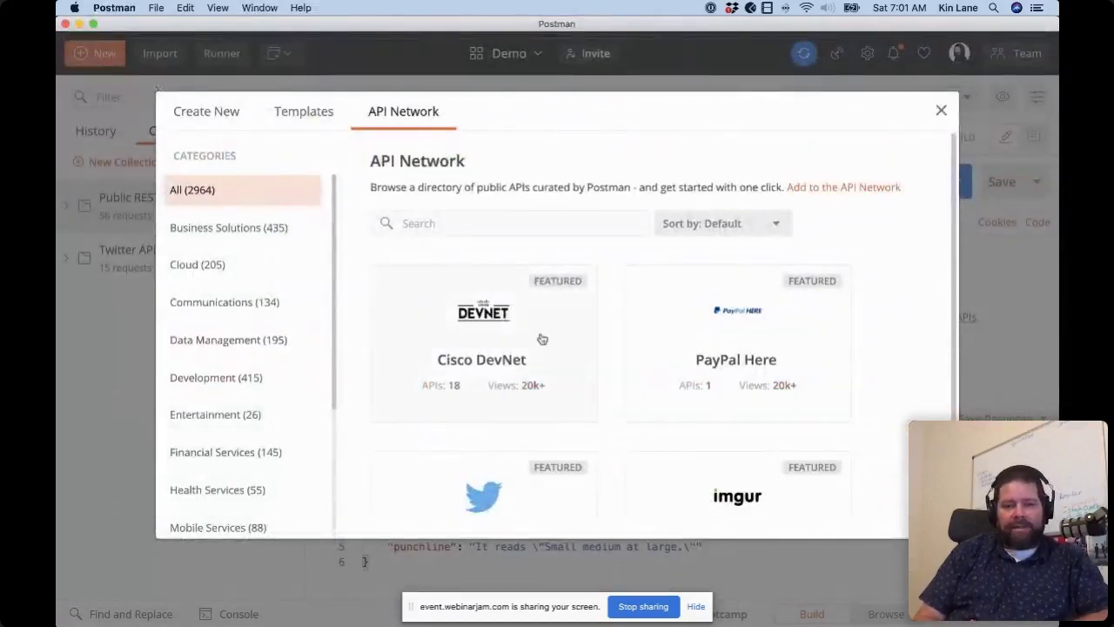
{"action": "left_click", "coordinate": [941, 110]}
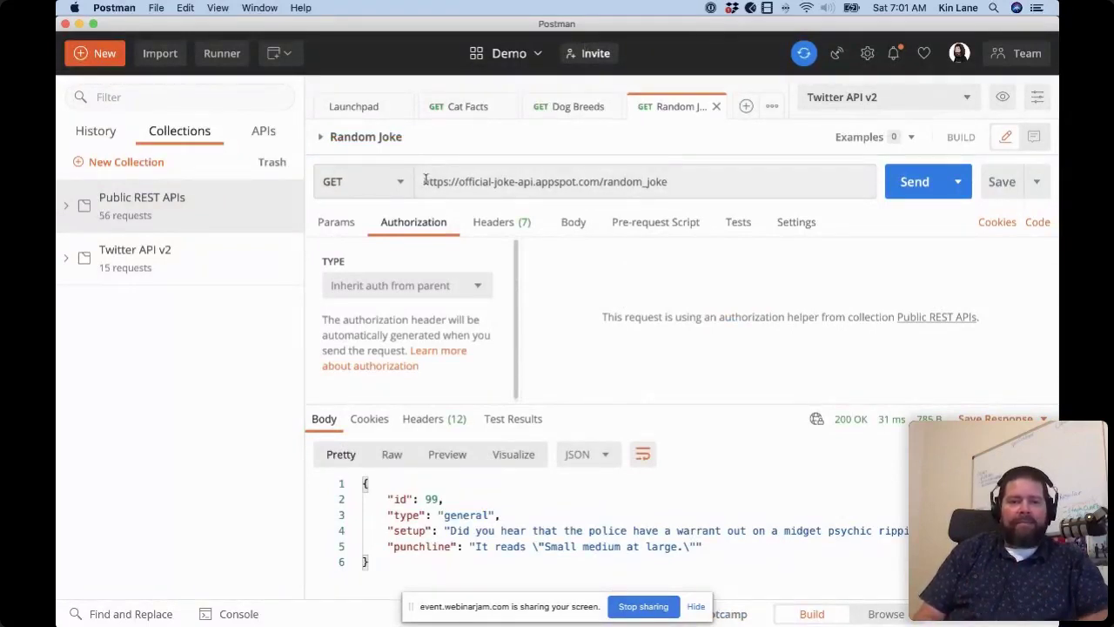
{"action": "left_click", "coordinate": [715, 108]}
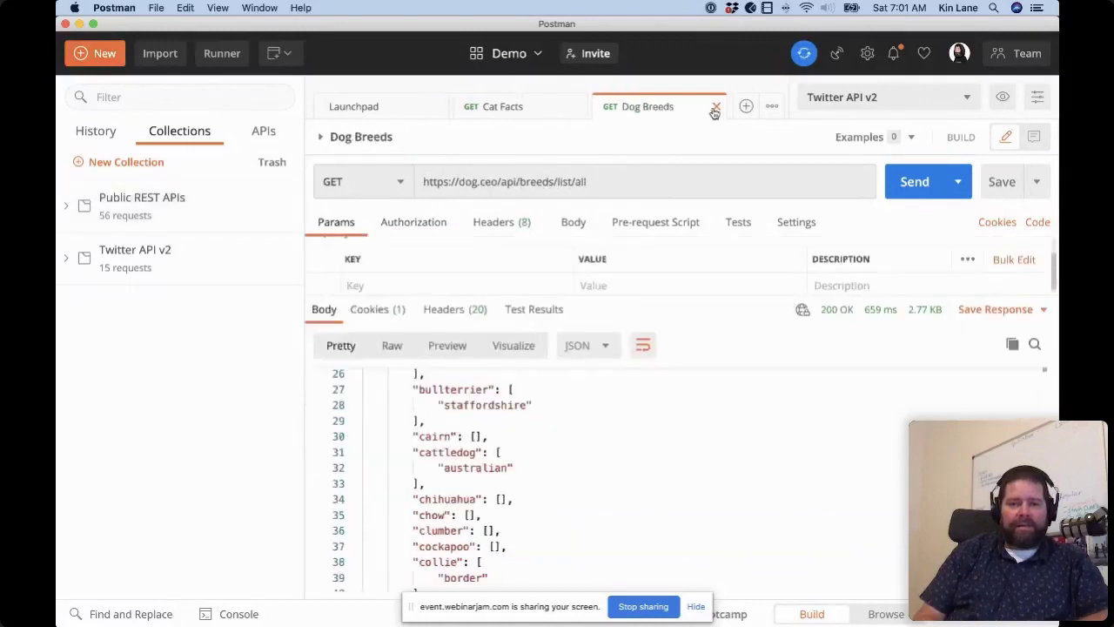
{"action": "left_click", "coordinate": [716, 108]}
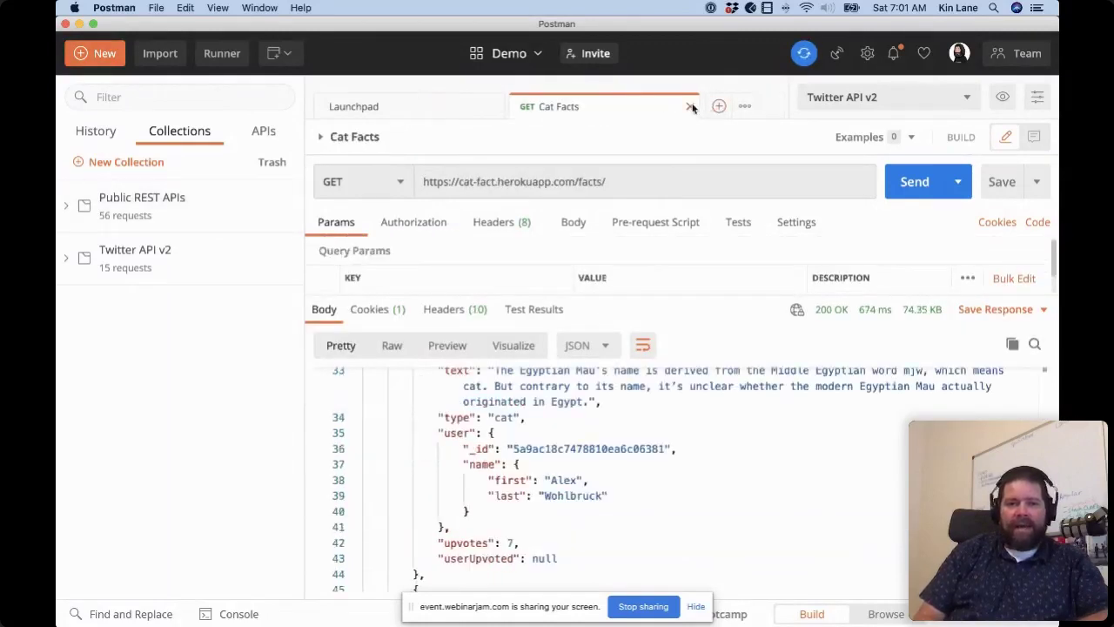
{"action": "left_click", "coordinate": [690, 107]}
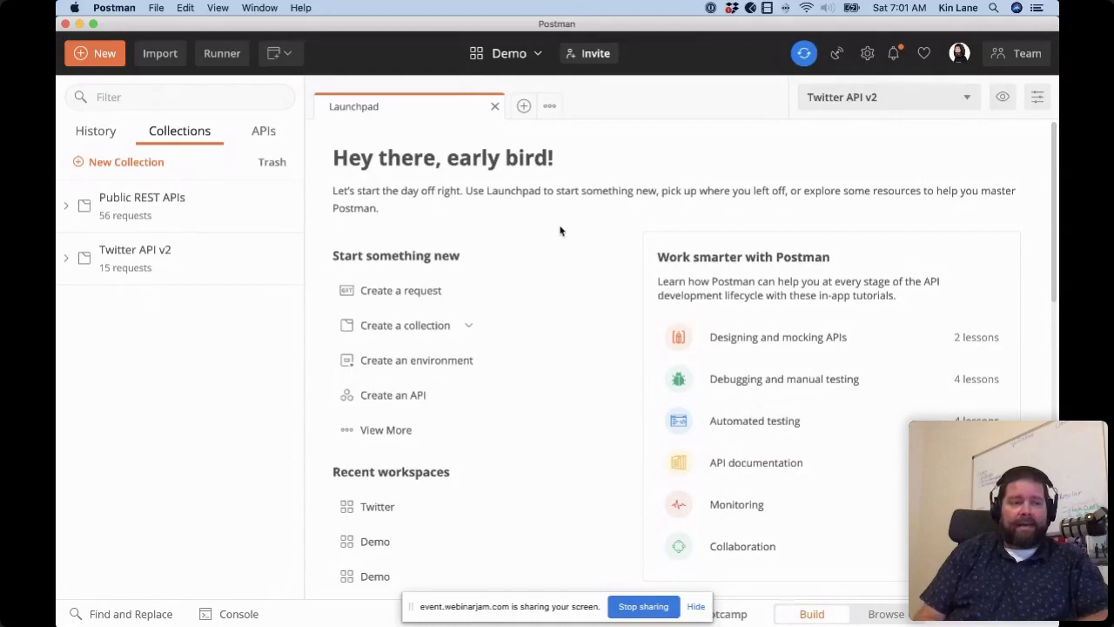
Step: Look at the Public REST APIs collection's folders, collapse it again, and open the list of personal workspaces
{"action": "left_click", "coordinate": [122, 201]}
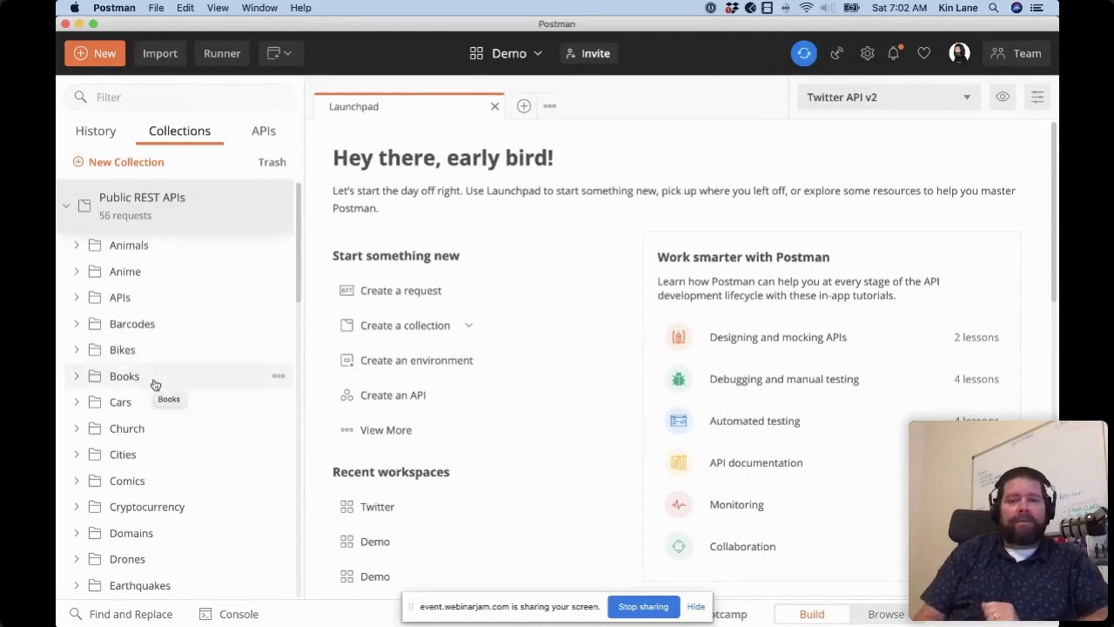
{"action": "left_click", "coordinate": [150, 194]}
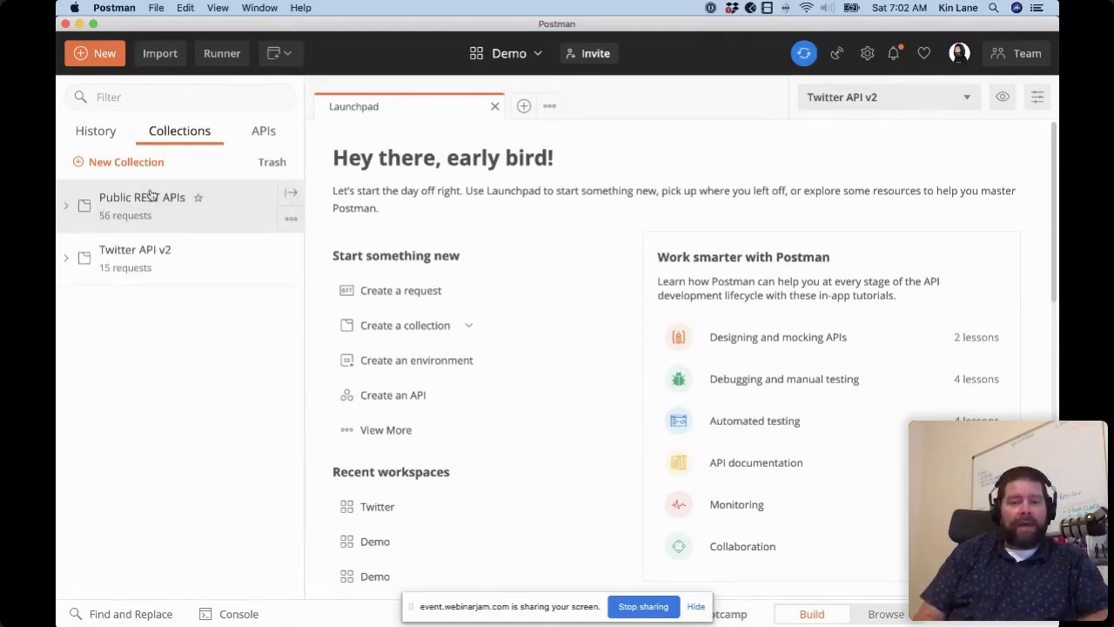
{"action": "left_click", "coordinate": [530, 58]}
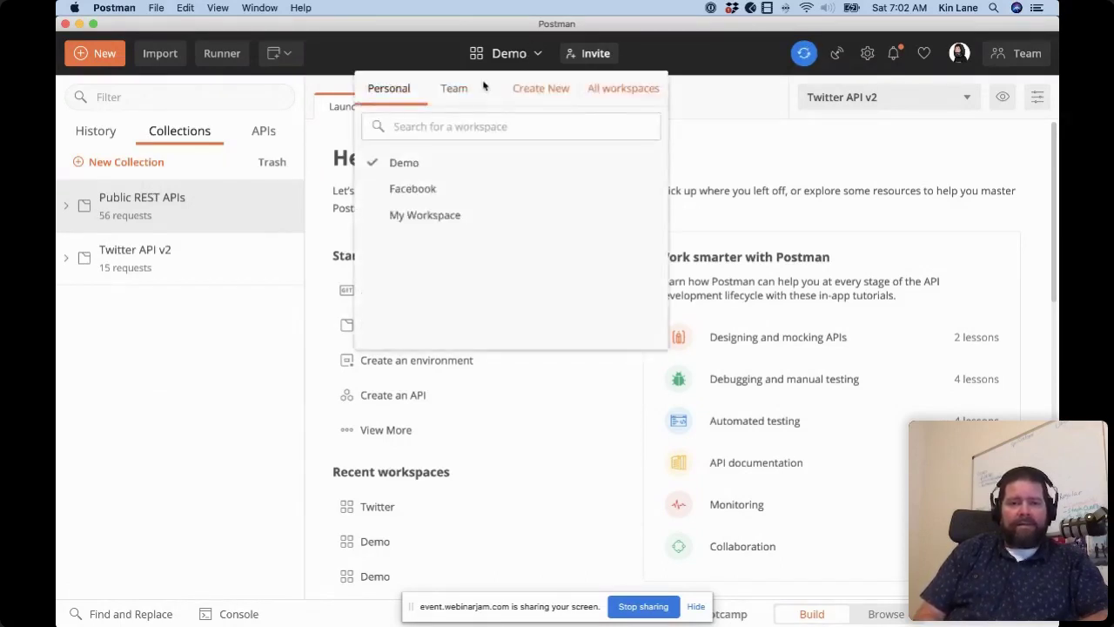